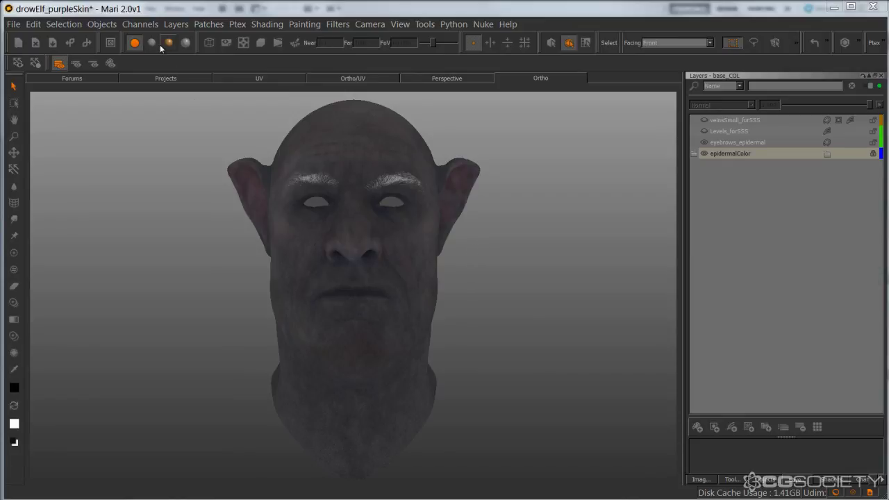
# Switch the viewport to basic lighting and examine the face and eyes of the elf head.
pyautogui.click(151, 43)
pyautogui.keyDown('alt'); pyautogui.moveTo(402, 278); pyautogui.dragTo(434, 252, button='right'); pyautogui.keyUp('alt')
pyautogui.keyDown('alt'); pyautogui.moveTo(434, 251); pyautogui.dragTo(431, 267, button='middle'); pyautogui.keyUp('alt')
pyautogui.keyDown('alt'); pyautogui.moveTo(458, 291); pyautogui.dragTo(404, 296); pyautogui.keyUp('alt')
pyautogui.moveTo(404, 296); pyautogui.dragTo(454, 236, button='middle')
pyautogui.scroll(-2, 454, 248)
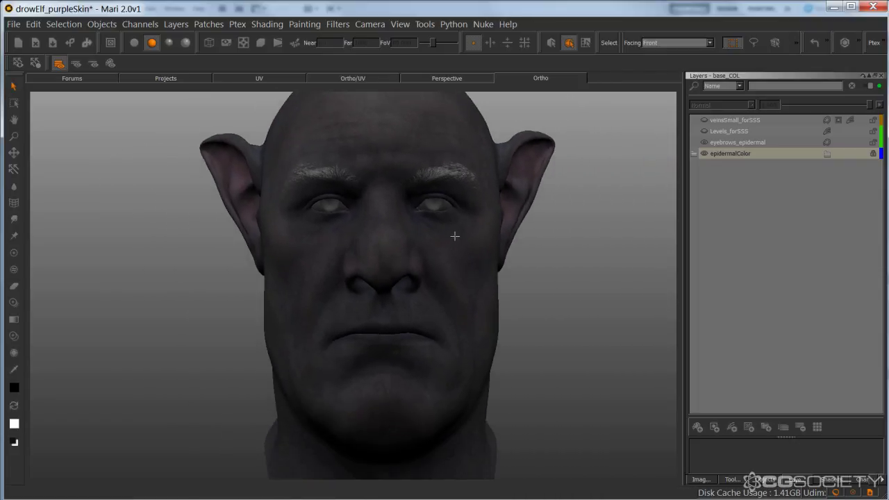
pyautogui.keyDown('alt'); pyautogui.moveTo(454, 237); pyautogui.dragTo(413, 226, button='right'); pyautogui.keyUp('alt')
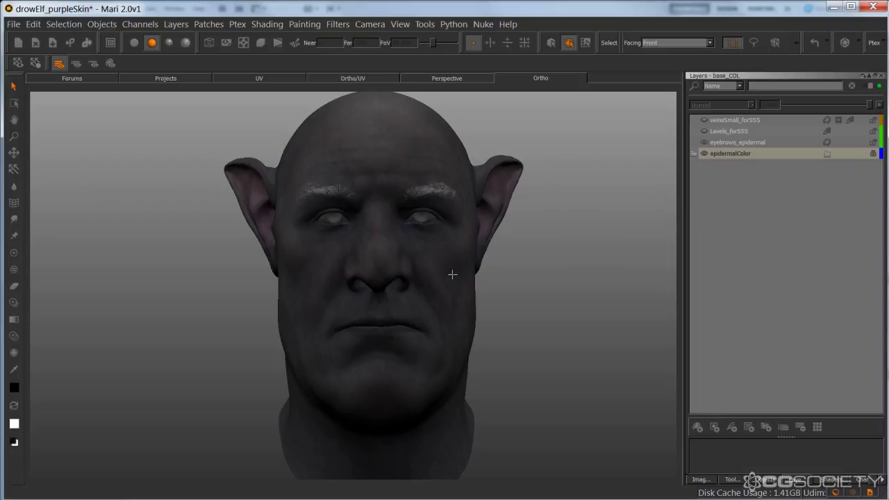
pyautogui.moveTo(459, 258); pyautogui.dragTo(422, 282, button='middle')
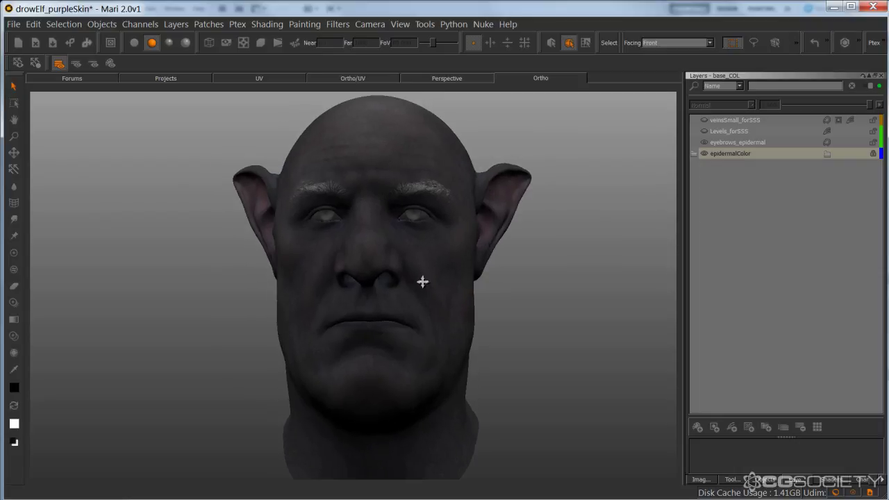
pyautogui.keyDown('alt'); pyautogui.moveTo(423, 281); pyautogui.dragTo(440, 292); pyautogui.keyUp('alt')
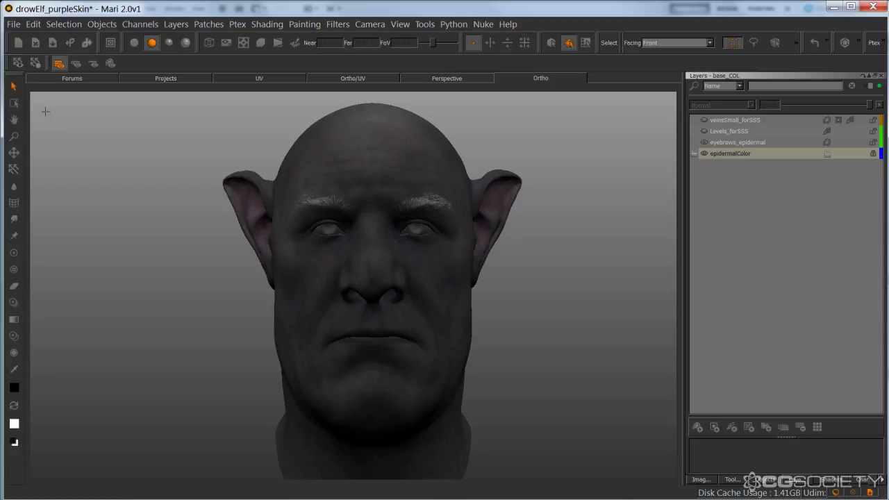
pyautogui.moveTo(384, 219); pyautogui.dragTo(486, 311, button='middle')
pyautogui.press('a')
pyautogui.keyDown('alt'); pyautogui.moveTo(475, 299); pyautogui.dragTo(512, 274, button='right'); pyautogui.keyUp('alt')
pyautogui.moveTo(512, 274); pyautogui.dragTo(495, 285, button='middle')
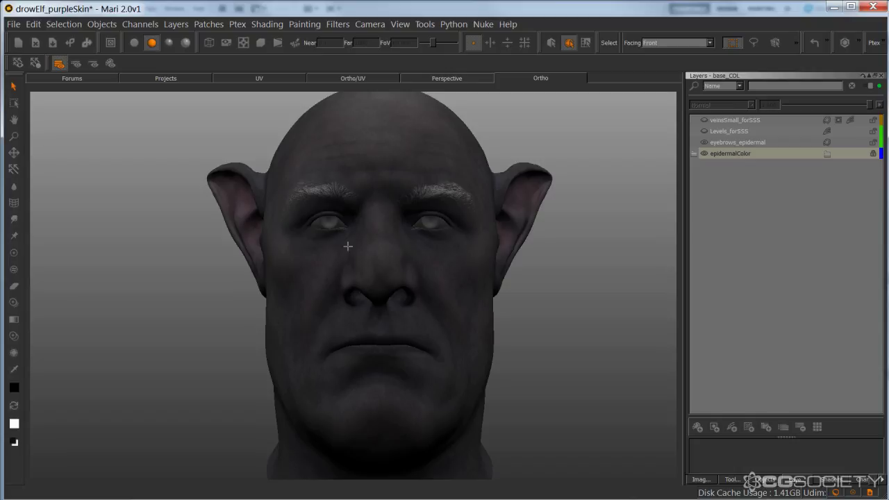
# Select the eyeballs and isolate them by hiding the rest of the head, clearing the selection.
pyautogui.click(432, 223)
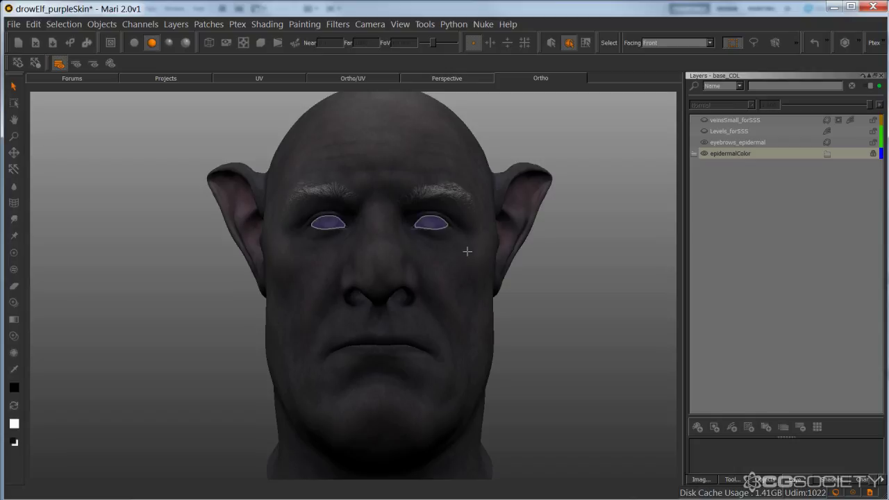
pyautogui.hotkey('shift', 'h')
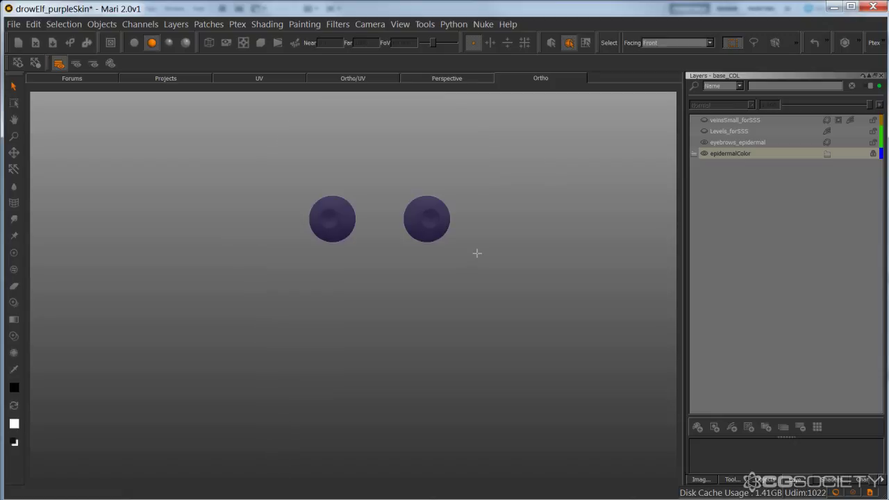
pyautogui.click(477, 253)
pyautogui.keyDown('alt'); pyautogui.moveTo(437, 248); pyautogui.dragTo(411, 310, button='middle'); pyautogui.keyUp('alt')
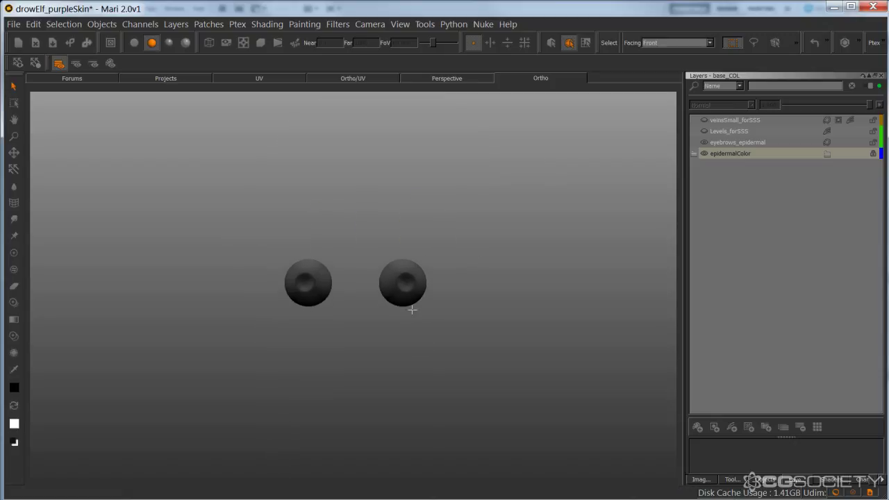
pyautogui.keyDown('alt'); pyautogui.moveTo(411, 310); pyautogui.dragTo(606, 317, button='right'); pyautogui.keyUp('alt')
# Add a paint layer directly above epidermalColor and name it eyeProjection.
pyautogui.click(698, 430)
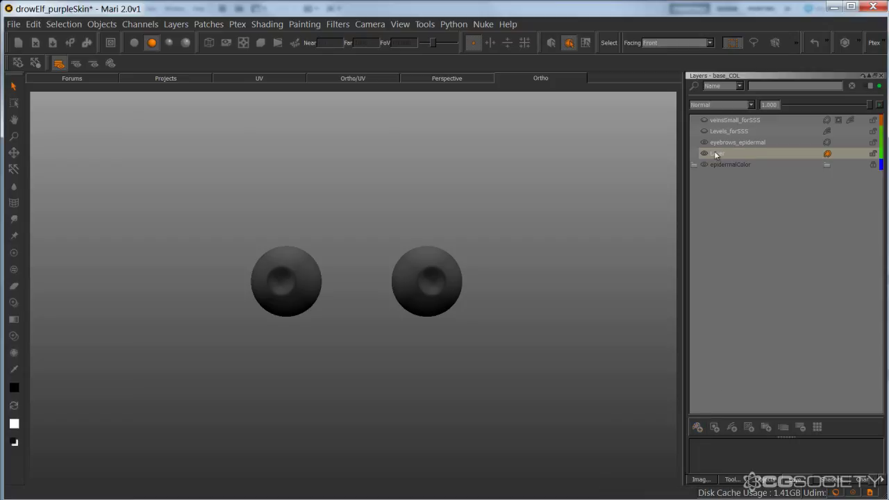
pyautogui.doubleClick(720, 154)
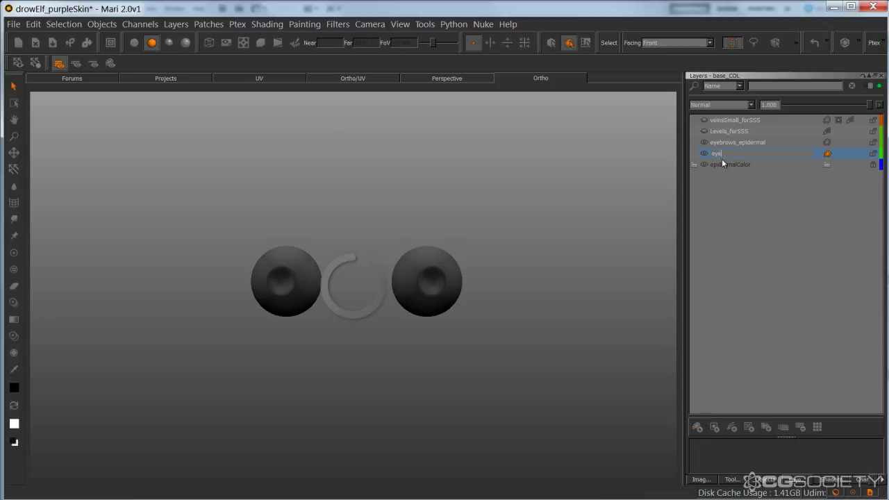
pyautogui.write('eyeb')
pyautogui.write('rojecti')
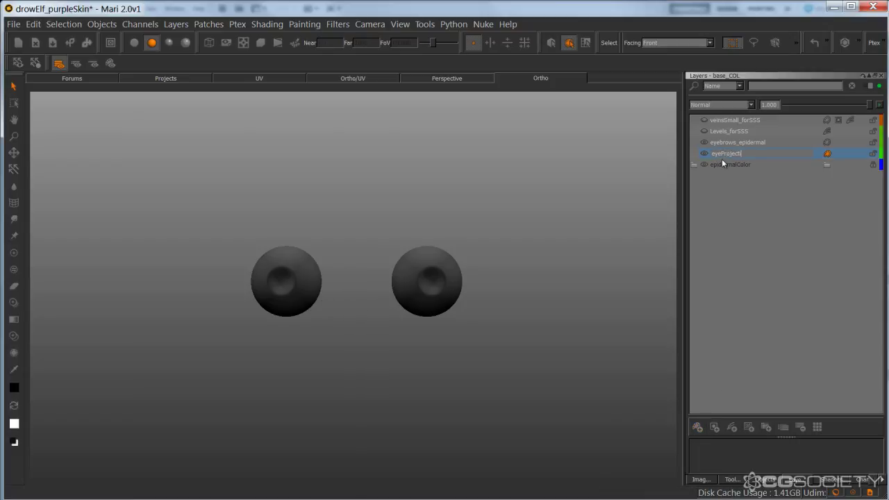
pyautogui.write('on')
pyautogui.press('Return')
# Frame a single eyeball and load the eye.tif photo as the Paint Through image.
pyautogui.scroll(5, 407, 271)
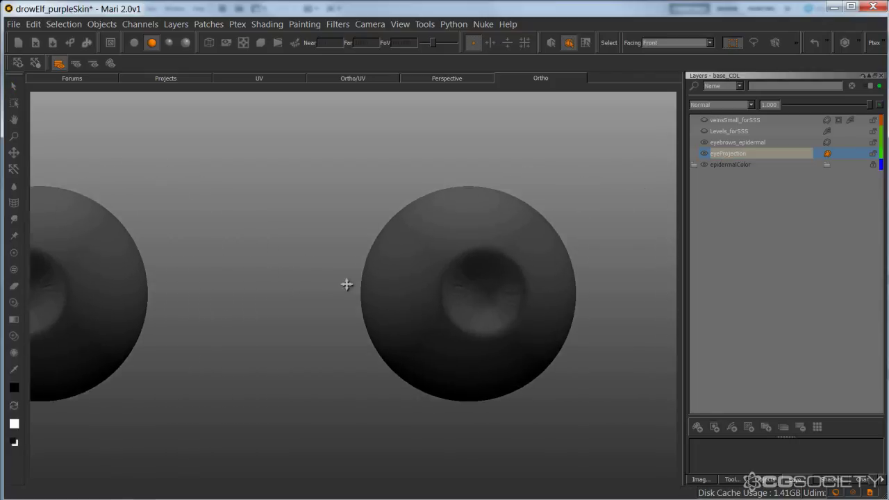
pyautogui.keyDown('alt'); pyautogui.moveTo(346, 284); pyautogui.dragTo(369, 280, button='middle'); pyautogui.keyUp('alt')
pyautogui.keyDown('alt'); pyautogui.moveTo(369, 280); pyautogui.dragTo(487, 254, button='right'); pyautogui.keyUp('alt')
pyautogui.keyDown('alt'); pyautogui.moveTo(486, 254); pyautogui.dragTo(449, 215, button='middle'); pyautogui.keyUp('alt')
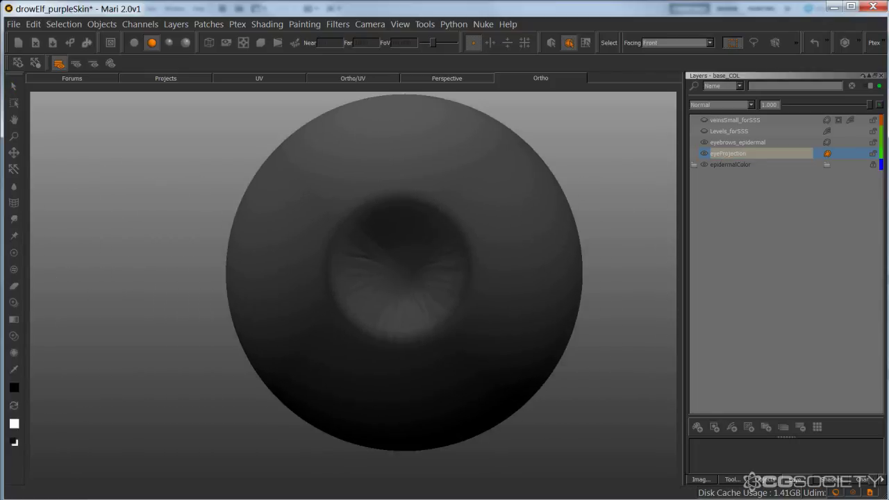
pyautogui.keyDown('alt'); pyautogui.moveTo(435, 256); pyautogui.dragTo(421, 280, button='middle'); pyautogui.keyUp('alt')
pyautogui.keyDown('alt'); pyautogui.moveTo(421, 280); pyautogui.dragTo(427, 287); pyautogui.keyUp('alt')
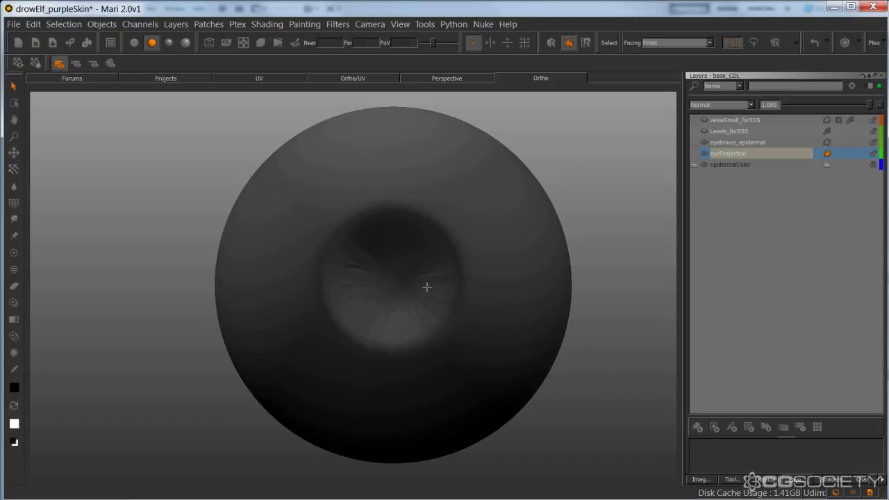
pyautogui.click(706, 480)
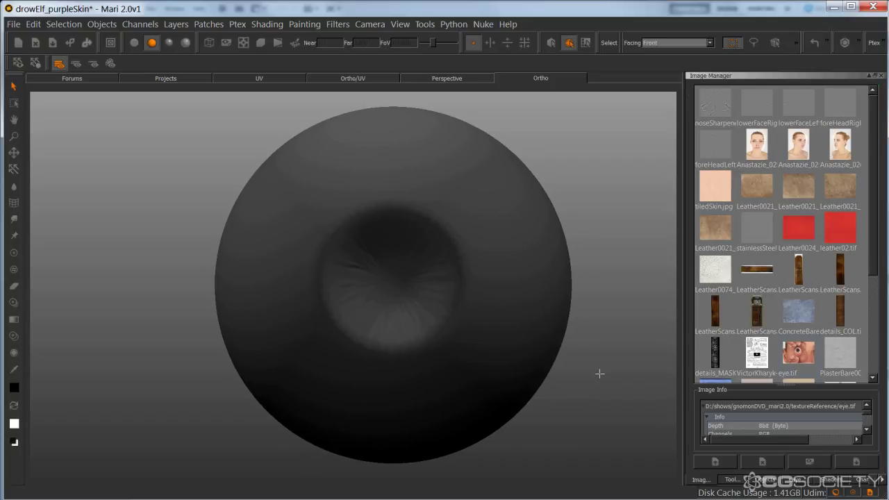
pyautogui.press('Tab')
pyautogui.press('h')
pyautogui.press('i')
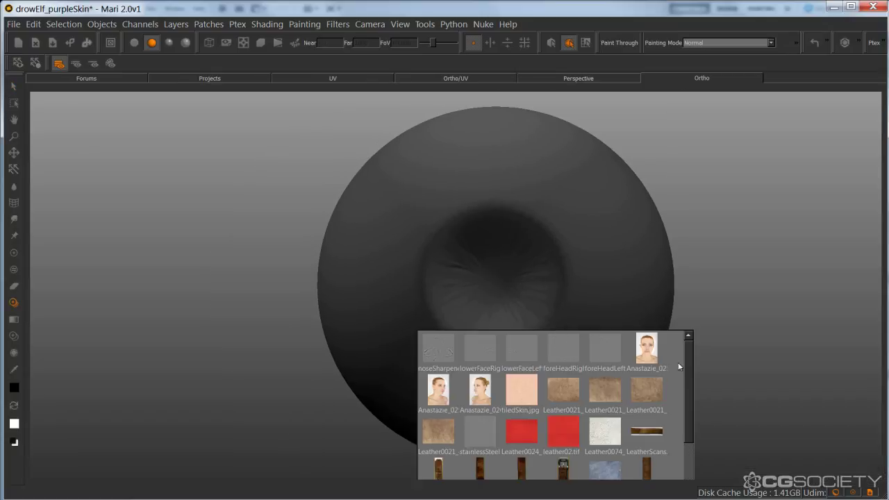
pyautogui.scroll(-3, 683, 382)
pyautogui.click(532, 410)
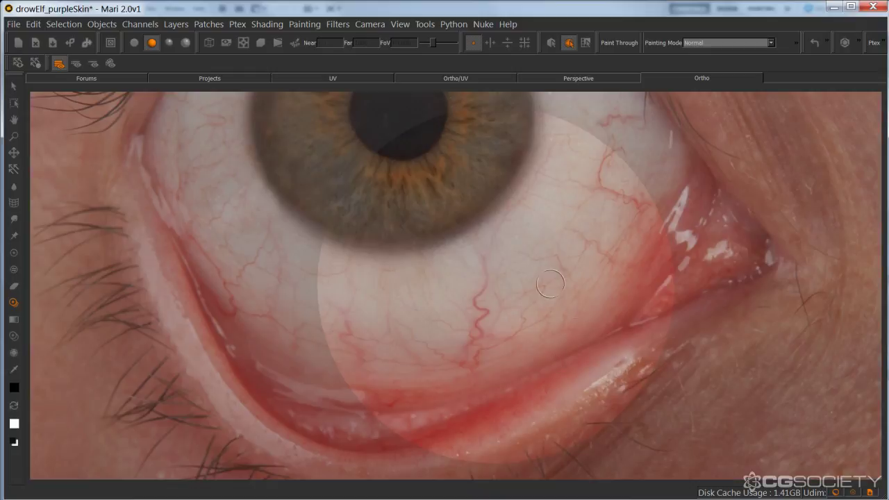
# Scale and position the eye photo so its iris and pupil line up with the eyeball's central recess.
pyautogui.keyDown('shift'); pyautogui.moveTo(512, 267); pyautogui.dragTo(621, 403); pyautogui.keyUp('shift')
pyautogui.moveTo(621, 318)
pyautogui.keyDown('ctrl'); pyautogui.keyDown('shift'); pyautogui.mouseDown()
pyautogui.moveTo(433, 346)
pyautogui.moveTo(291, 347)
pyautogui.mouseUp(); pyautogui.keyUp('shift'); pyautogui.keyUp('ctrl')
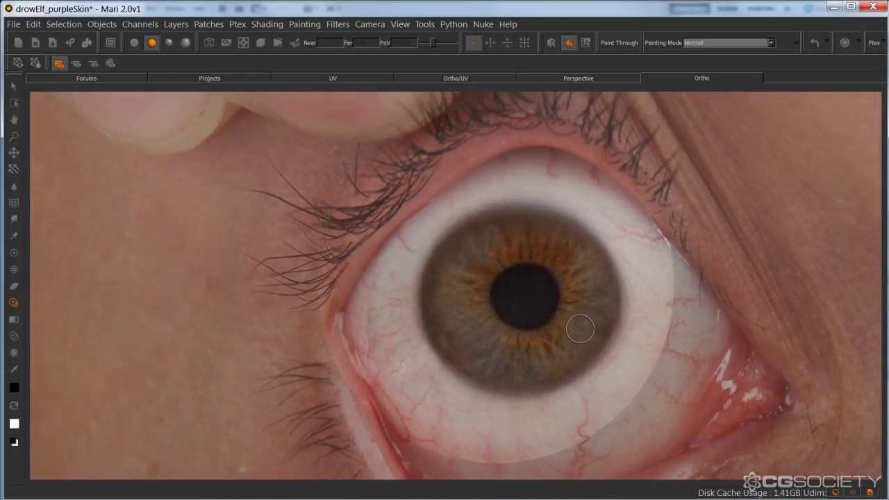
pyautogui.moveTo(580, 328)
pyautogui.mouseDown()
pyautogui.moveTo(558, 373)
pyautogui.moveTo(565, 301)
pyautogui.moveTo(516, 308)
pyautogui.moveTo(535, 292)
pyautogui.moveTo(544, 316)
pyautogui.moveTo(526, 324)
pyautogui.moveTo(533, 312)
pyautogui.moveTo(555, 314)
pyautogui.moveTo(542, 329)
pyautogui.moveTo(561, 327)
pyautogui.mouseUp()
pyautogui.press('t')
pyautogui.press('t')
pyautogui.press('t')
pyautogui.press('t')
pyautogui.press('t')
pyautogui.press('t')
pyautogui.press('t')
pyautogui.press('t')
pyautogui.press('t')
pyautogui.press('t')
pyautogui.press('t')
pyautogui.press('t')
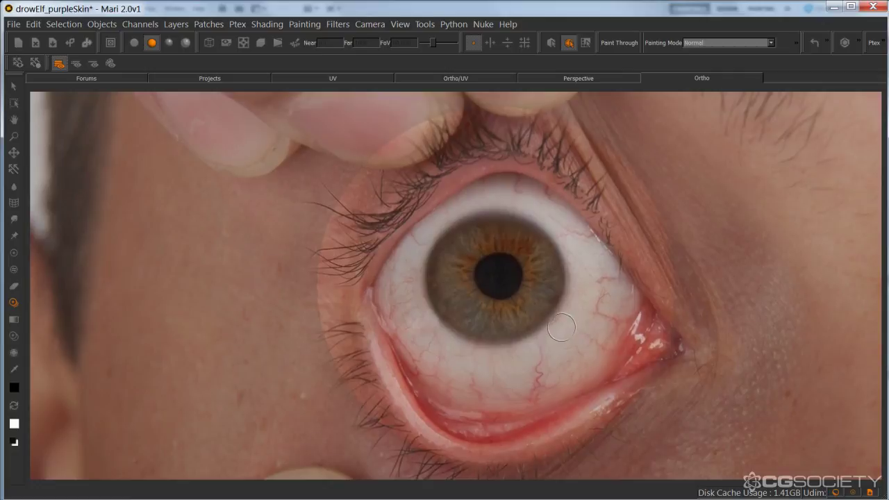
pyautogui.press('t')
pyautogui.press('t')
# Choose the basic brush "one", adjust its radius and paint the eye photo through onto the eyeball.
pyautogui.press('k')
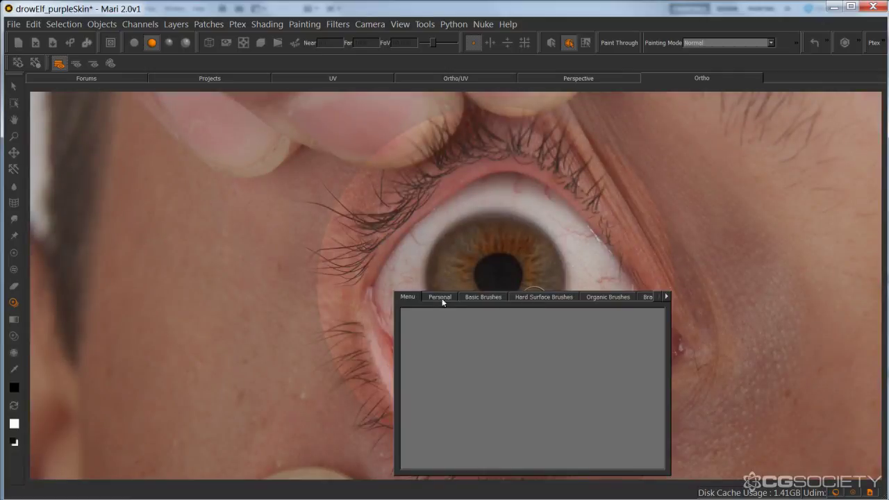
pyautogui.click(483, 301)
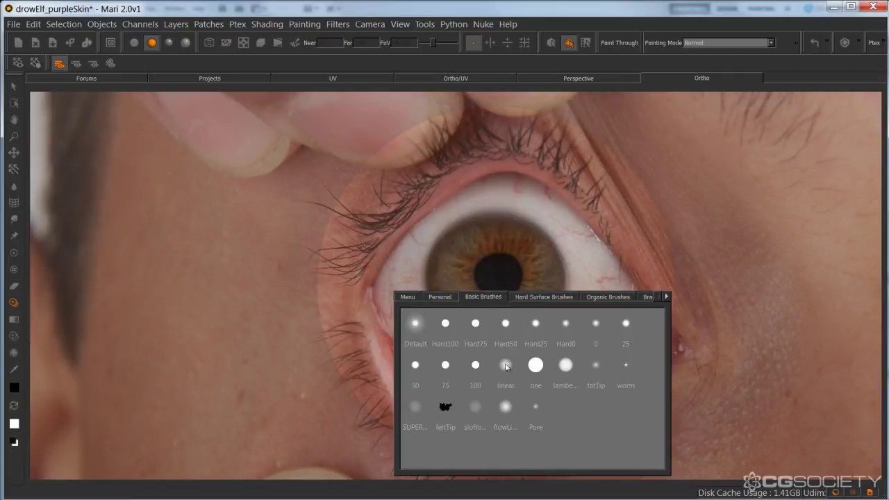
pyautogui.click(536, 365)
pyautogui.press('r')
pyautogui.moveTo(502, 318)
pyautogui.mouseDown()
pyautogui.moveTo(516, 315)
pyautogui.moveTo(534, 251)
pyautogui.moveTo(500, 271)
pyautogui.moveTo(441, 236)
pyautogui.moveTo(427, 339)
pyautogui.moveTo(576, 348)
pyautogui.moveTo(601, 239)
pyautogui.moveTo(542, 209)
pyautogui.moveTo(462, 224)
pyautogui.moveTo(522, 331)
pyautogui.moveTo(486, 272)
pyautogui.moveTo(487, 314)
pyautogui.mouseUp()
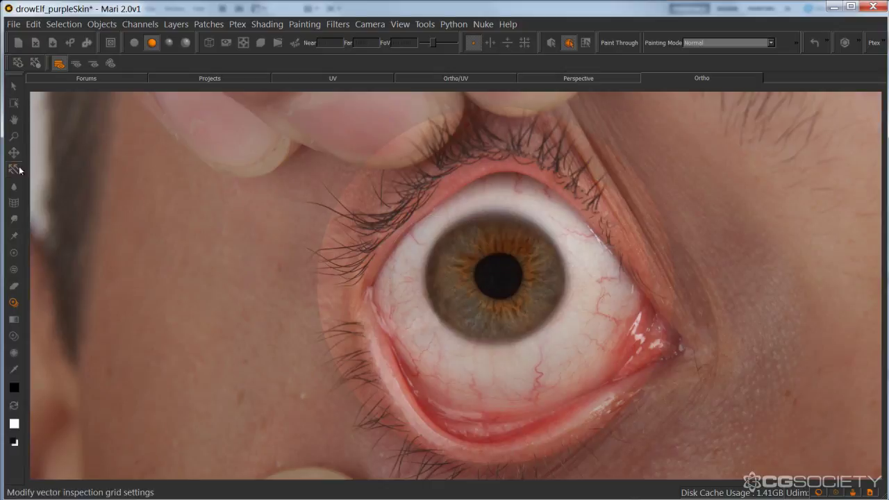
# Warp the painted eye with a grid around the eyeball, stretching its edges slightly outward to fit the iris to the recess.
pyautogui.click(13, 203)
pyautogui.moveTo(317, 118); pyautogui.dragTo(665, 457)
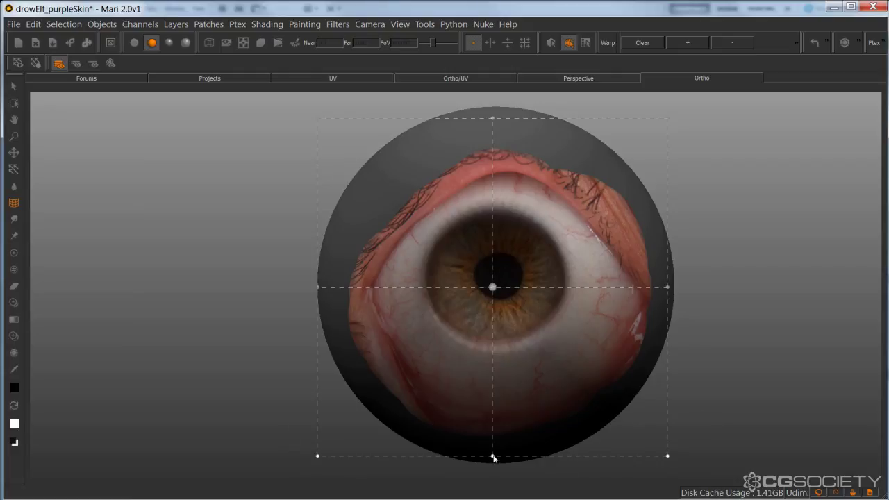
pyautogui.moveTo(495, 458); pyautogui.dragTo(495, 472)
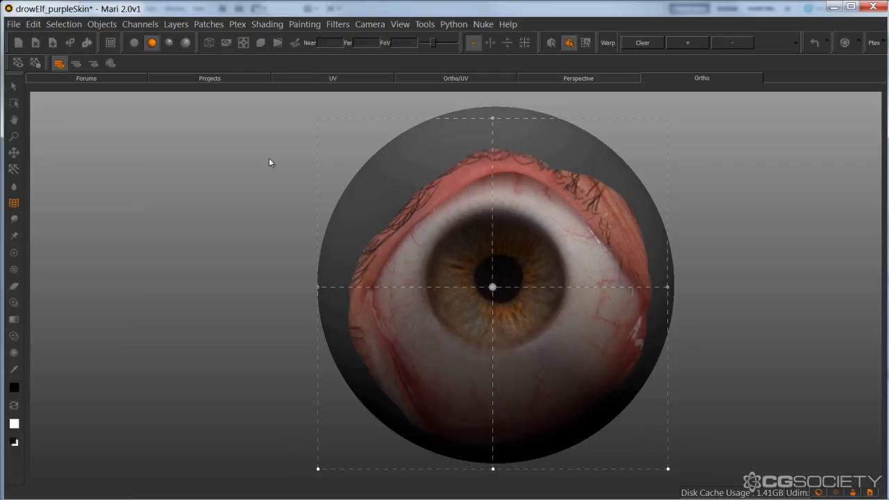
pyautogui.moveTo(493, 118); pyautogui.dragTo(492, 111)
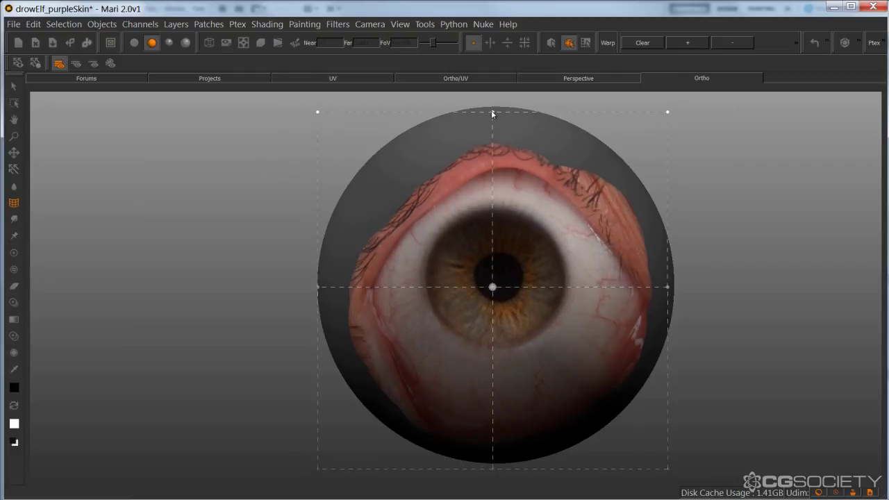
pyautogui.moveTo(265, 109); pyautogui.dragTo(335, 477)
pyautogui.moveTo(317, 287); pyautogui.dragTo(310, 290)
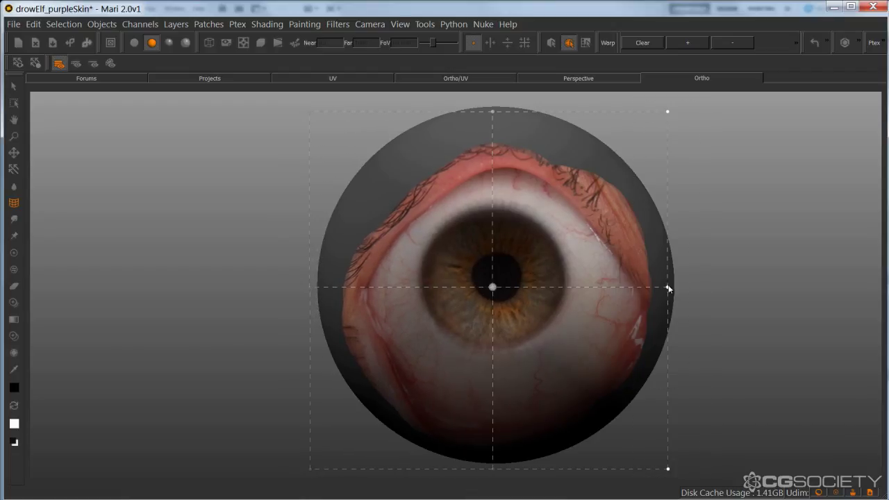
pyautogui.moveTo(667, 287); pyautogui.dragTo(670, 290)
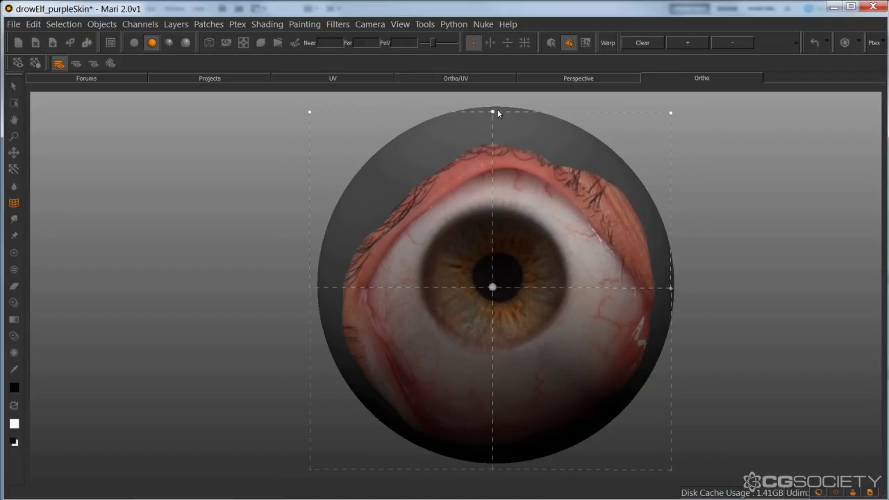
pyautogui.moveTo(492, 112)
pyautogui.mouseDown()
pyautogui.moveTo(492, 120)
pyautogui.moveTo(493, 106)
pyautogui.mouseUp()
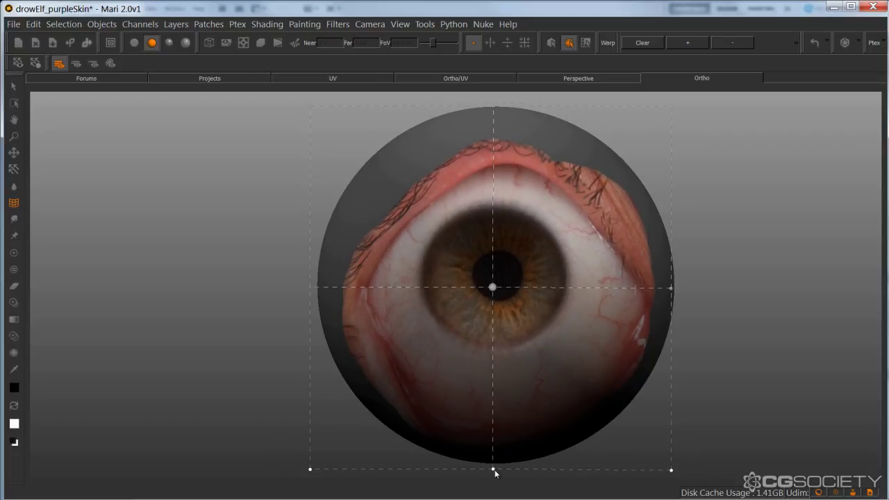
pyautogui.moveTo(493, 471); pyautogui.dragTo(491, 477)
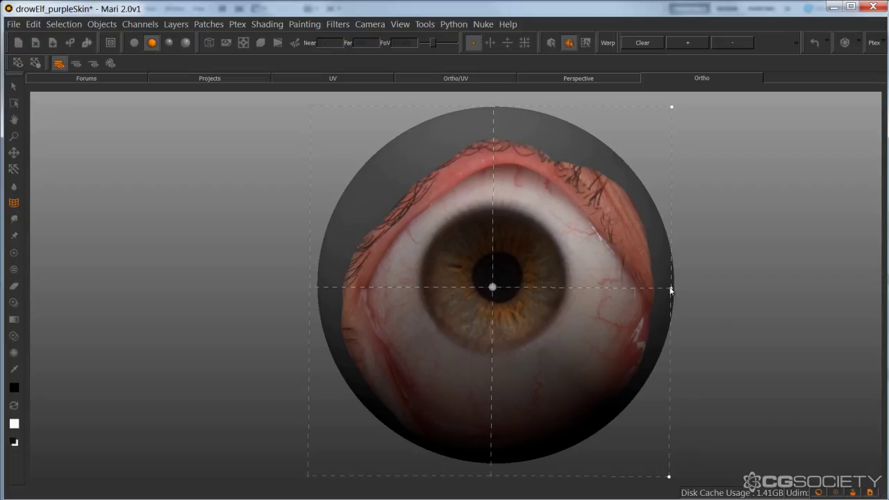
pyautogui.moveTo(670, 291); pyautogui.dragTo(672, 291)
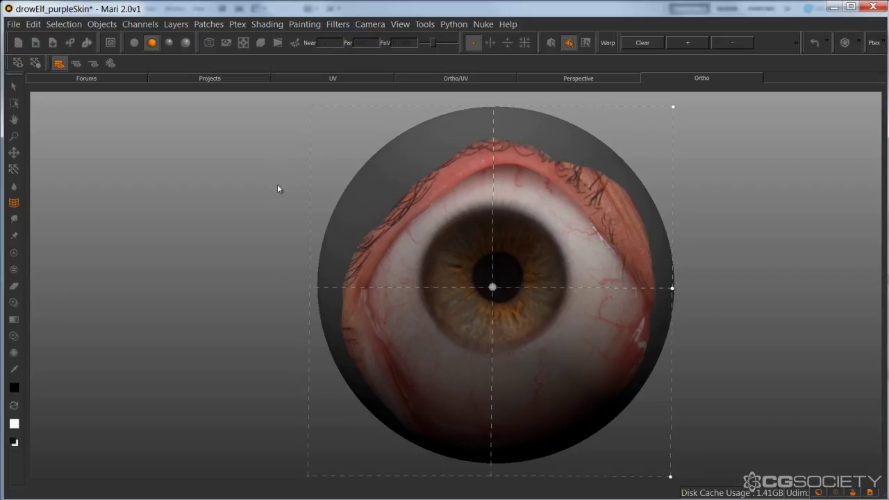
# Bake the warped eye paint onto the eyeball's surface.
pyautogui.press('p')
pyautogui.click(13, 86)
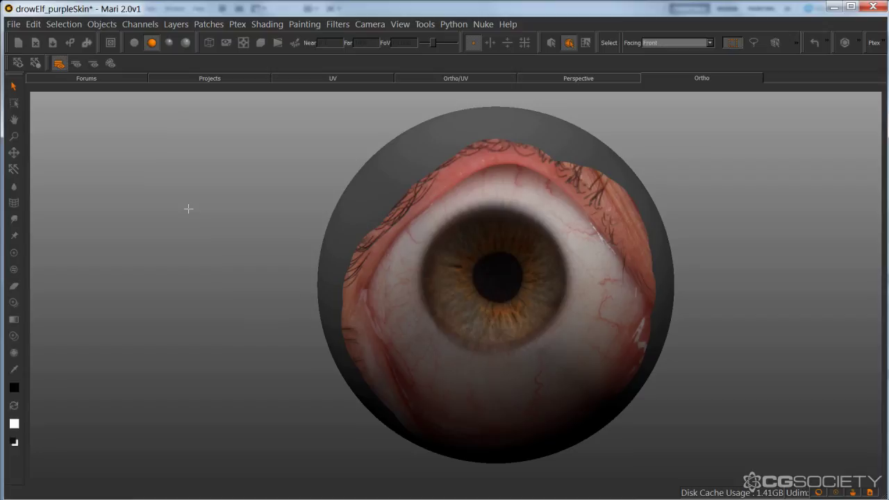
pyautogui.moveTo(550, 274); pyautogui.dragTo(590, 284, button='middle')
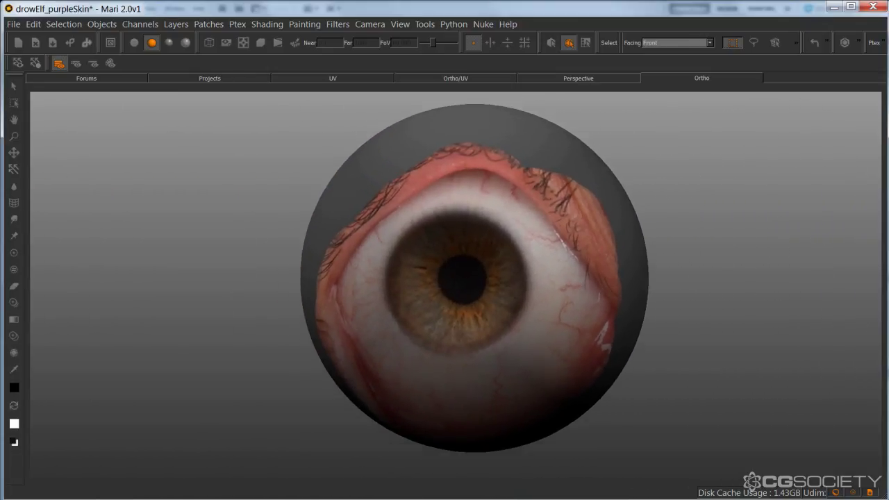
pyautogui.scroll(-2, 474, 278)
# Examine how the projected eye texture sits on UV patch 1022 in the UV view.
pyautogui.click(327, 77)
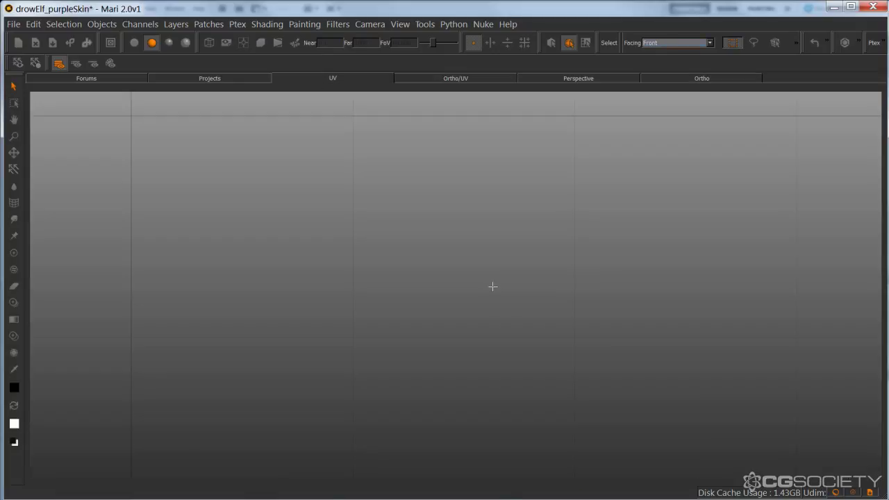
pyautogui.keyDown('alt'); pyautogui.moveTo(412, 270); pyautogui.dragTo(573, 392, button='middle'); pyautogui.keyUp('alt')
pyautogui.keyDown('alt'); pyautogui.moveTo(573, 391); pyautogui.dragTo(498, 286, button='right'); pyautogui.keyUp('alt')
pyautogui.keyDown('alt'); pyautogui.moveTo(498, 286); pyautogui.dragTo(520, 350, button='middle'); pyautogui.keyUp('alt')
pyautogui.keyDown('alt'); pyautogui.moveTo(521, 350); pyautogui.dragTo(579, 300, button='right'); pyautogui.keyUp('alt')
pyautogui.keyDown('alt'); pyautogui.moveTo(579, 300); pyautogui.dragTo(561, 303, button='middle'); pyautogui.keyUp('alt')
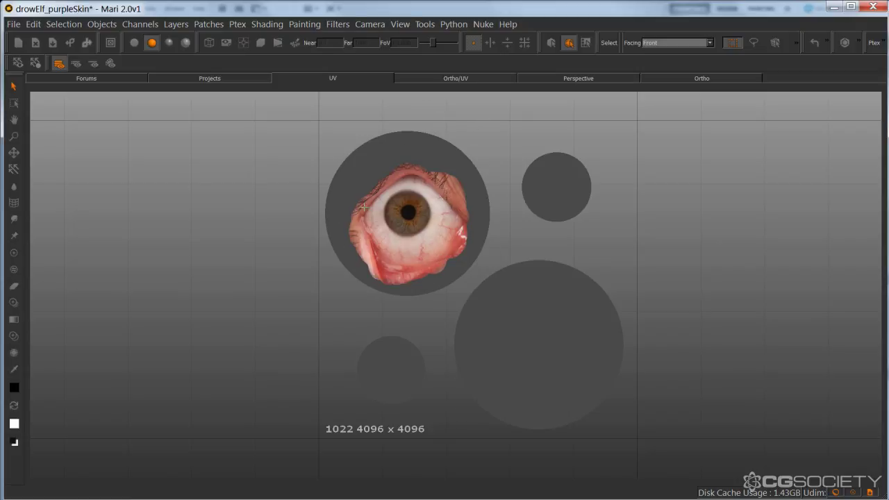
pyautogui.scroll(2, 427, 275)
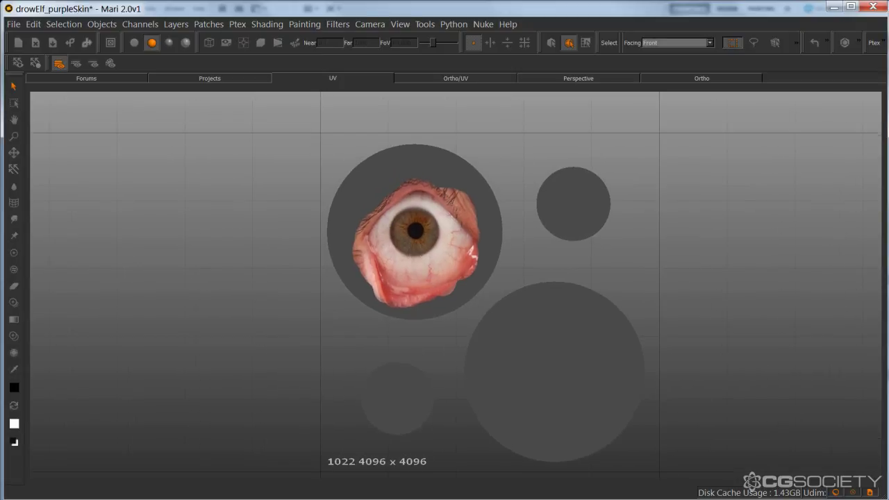
# Compare the projected eye on the eyeball under flat and basic lighting, and check its layout on UV patch 1022.
pyautogui.click(677, 80)
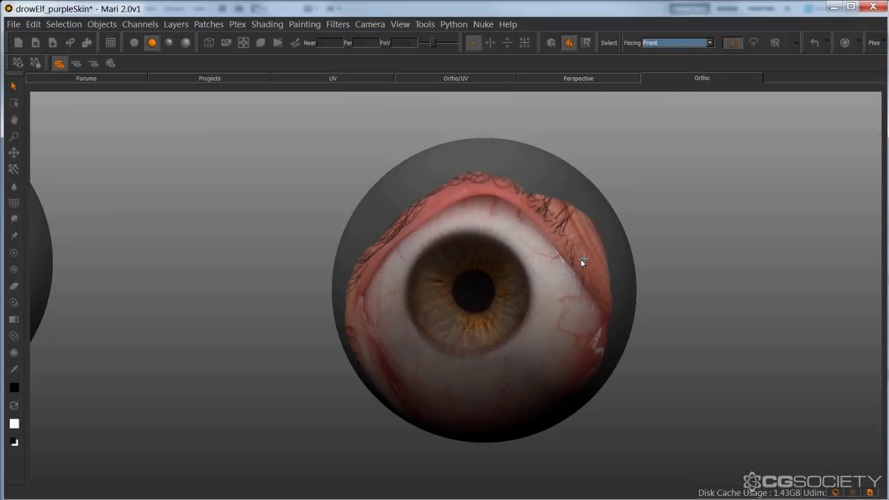
pyautogui.scroll(3, 598, 264)
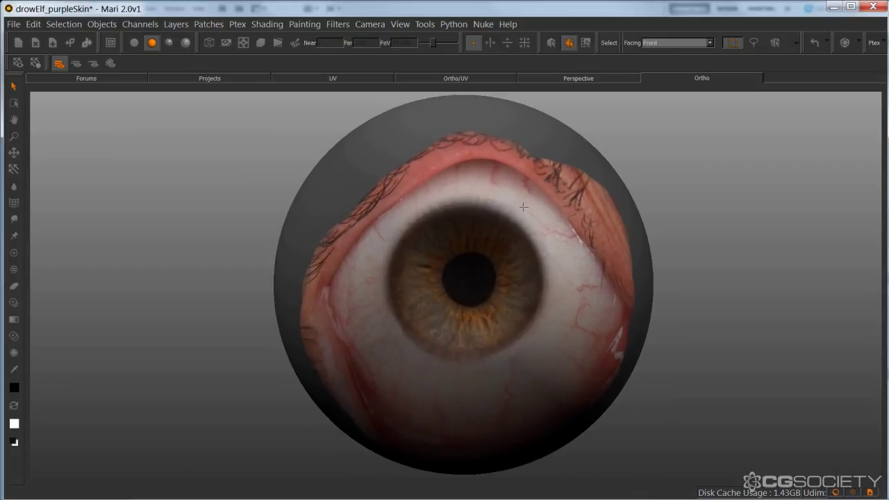
pyautogui.click(136, 44)
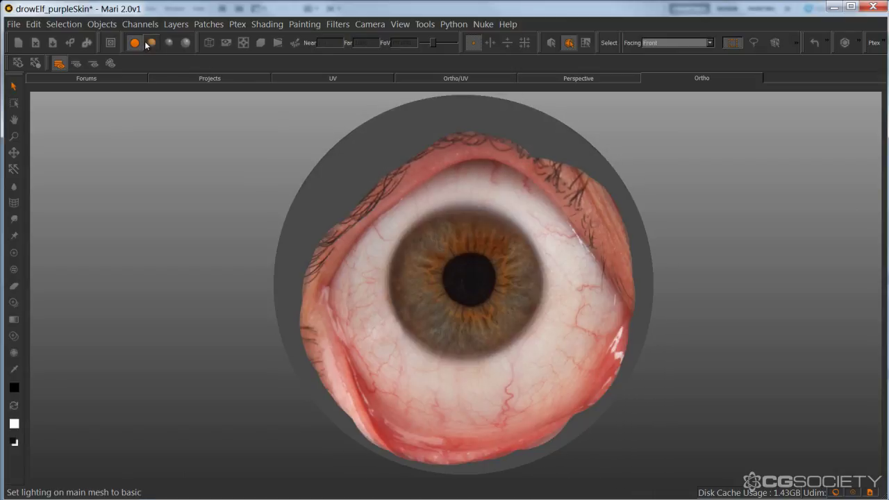
pyautogui.click(152, 43)
pyautogui.click(357, 78)
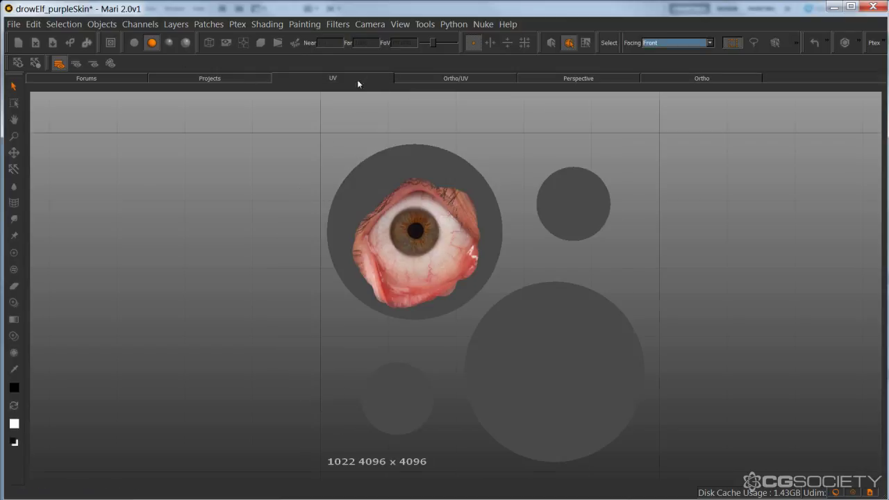
pyautogui.scroll(-2, 440, 298)
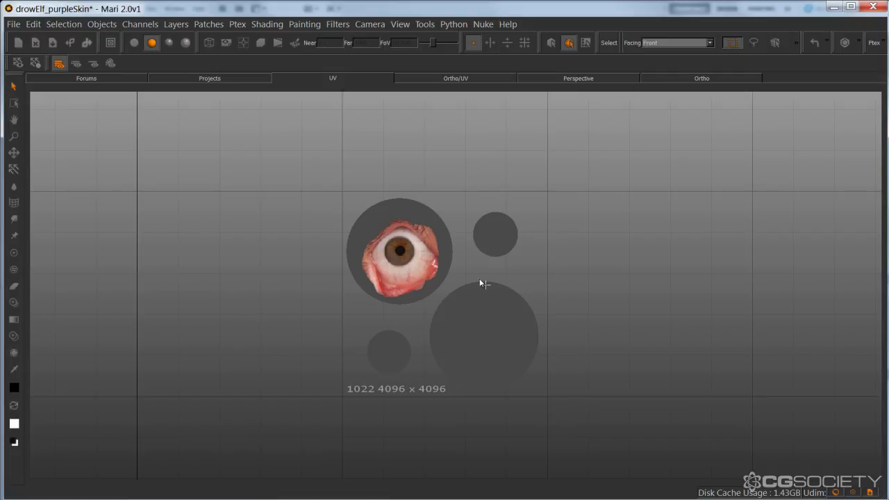
# Examine both eyeballs in the Ortho view from different angles and distances to judge the fit of the projected iris.
pyautogui.click(679, 77)
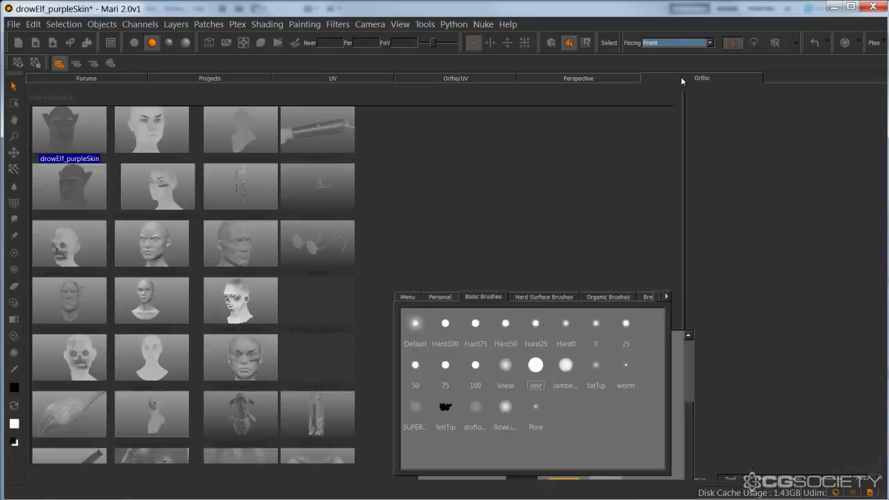
pyautogui.keyDown('alt'); pyautogui.moveTo(537, 254); pyautogui.dragTo(455, 254); pyautogui.keyUp('alt')
pyautogui.keyDown('alt'); pyautogui.moveTo(455, 254); pyautogui.dragTo(429, 282, button='right'); pyautogui.keyUp('alt')
pyautogui.keyDown('alt'); pyautogui.moveTo(429, 282); pyautogui.dragTo(453, 278, button='middle'); pyautogui.keyUp('alt')
pyautogui.keyDown('alt'); pyautogui.moveTo(452, 277); pyautogui.dragTo(539, 277); pyautogui.keyUp('alt')
pyautogui.keyDown('alt'); pyautogui.moveTo(428, 196); pyautogui.dragTo(415, 191, button='middle'); pyautogui.keyUp('alt')
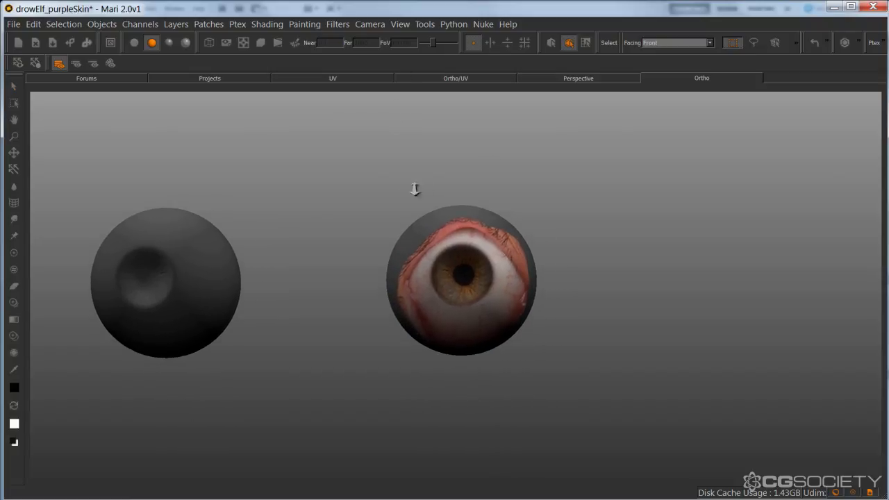
pyautogui.keyDown('alt'); pyautogui.moveTo(415, 190); pyautogui.dragTo(517, 164, button='right'); pyautogui.keyUp('alt')
pyautogui.keyDown('alt'); pyautogui.moveTo(517, 164); pyautogui.dragTo(505, 172, button='middle'); pyautogui.keyUp('alt')
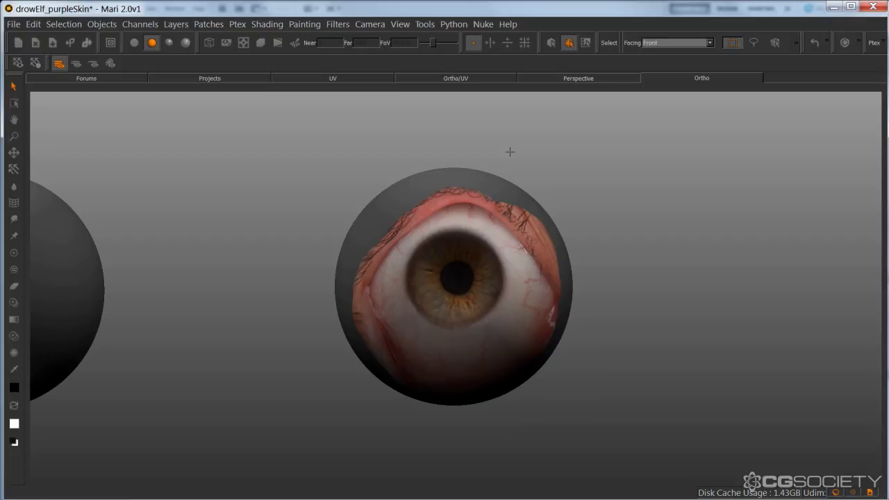
# Select the eyeProjection layer in the base_COL layer stack and open the export options for selected layers.
pyautogui.press('Tab')
pyautogui.click(794, 478)
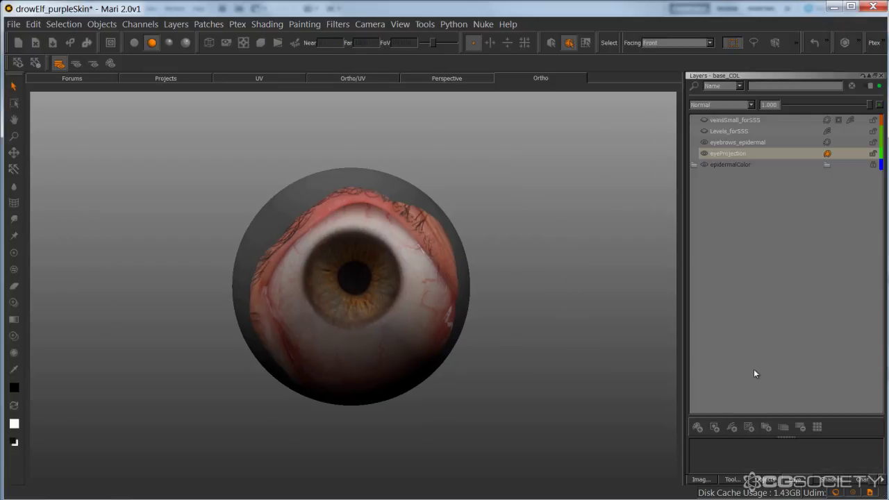
pyautogui.click(726, 154)
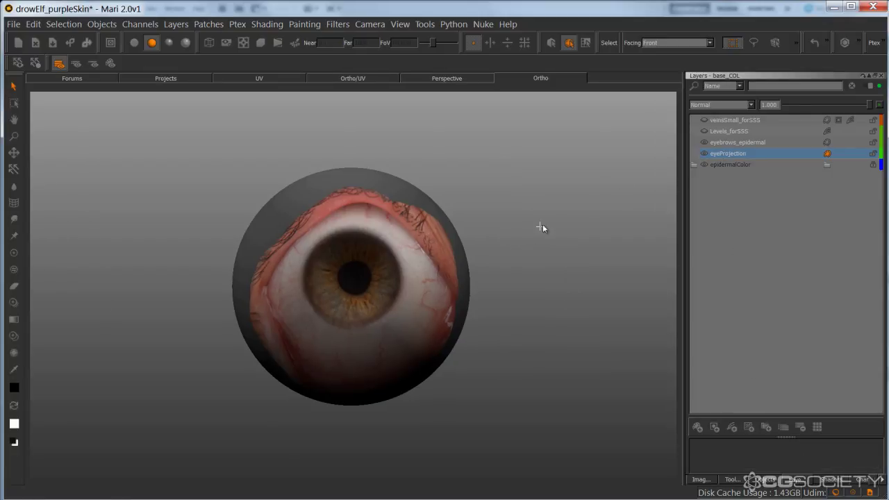
pyautogui.keyDown('alt'); pyautogui.moveTo(516, 279); pyautogui.dragTo(556, 271, button='middle'); pyautogui.keyUp('alt')
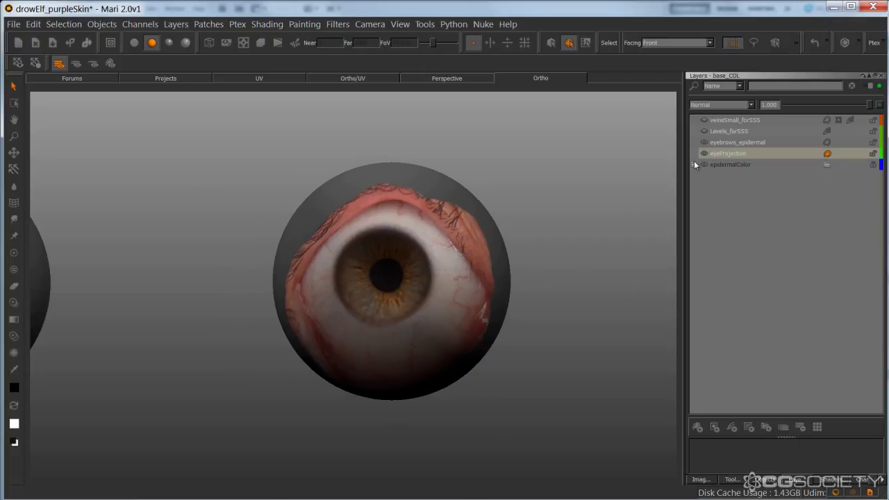
pyautogui.rightClick(718, 158)
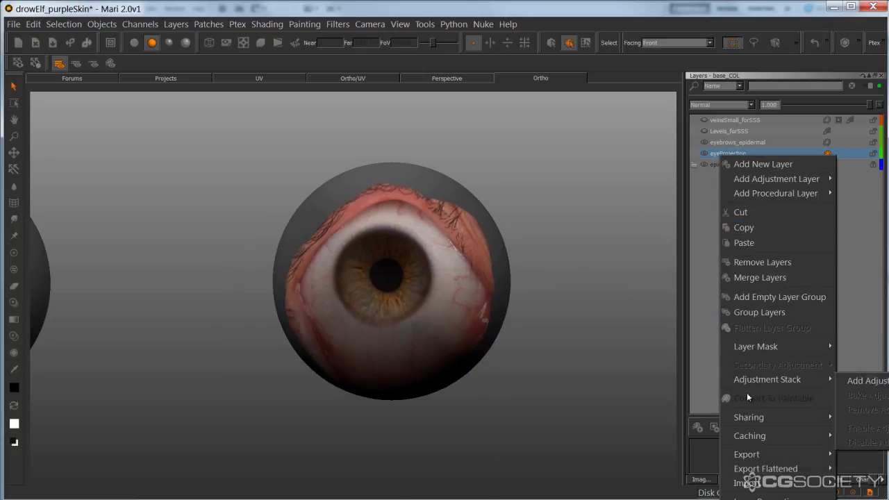
pyautogui.moveTo(748, 456)
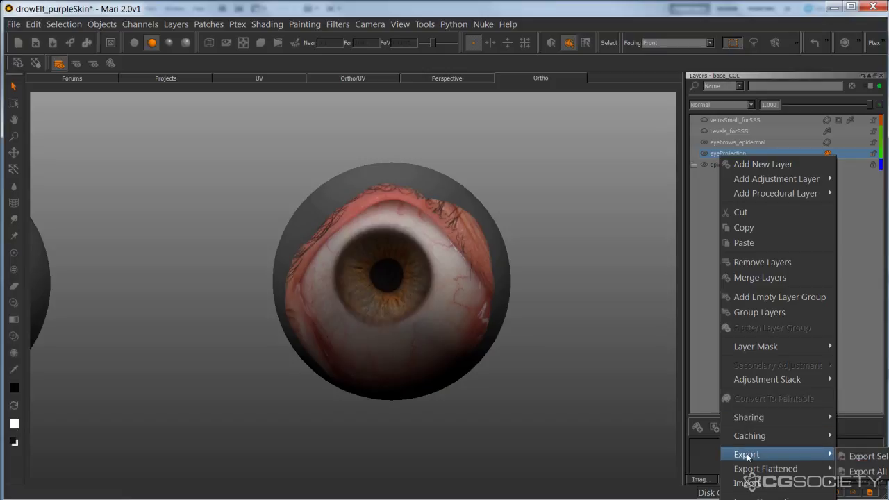
pyautogui.click(860, 458)
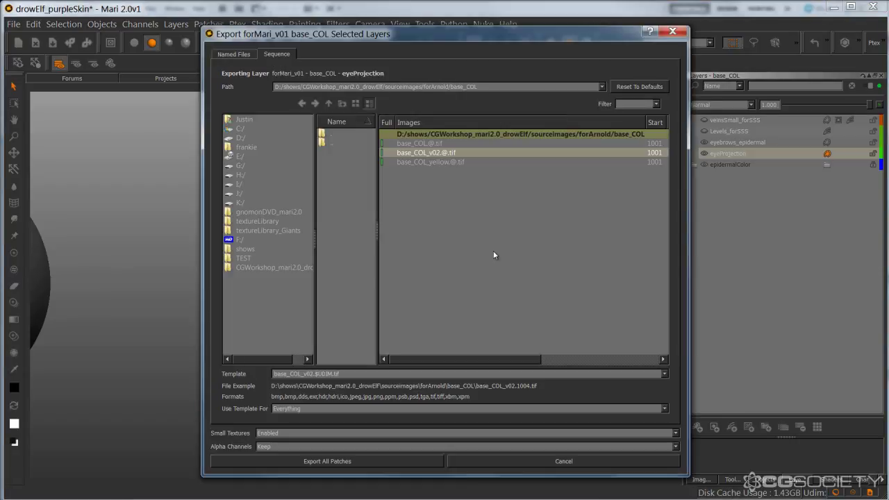
# Create an eyes_WIP folder inside the CGWorkshop_mari2.0_drowElf project's PSDs folder, open it and cancel the export.
pyautogui.click(329, 104)
pyautogui.click(328, 105)
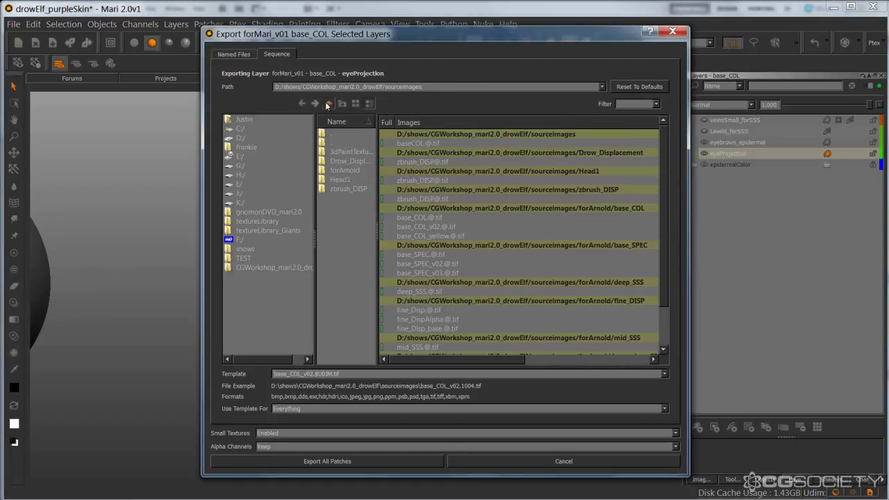
pyautogui.click(328, 104)
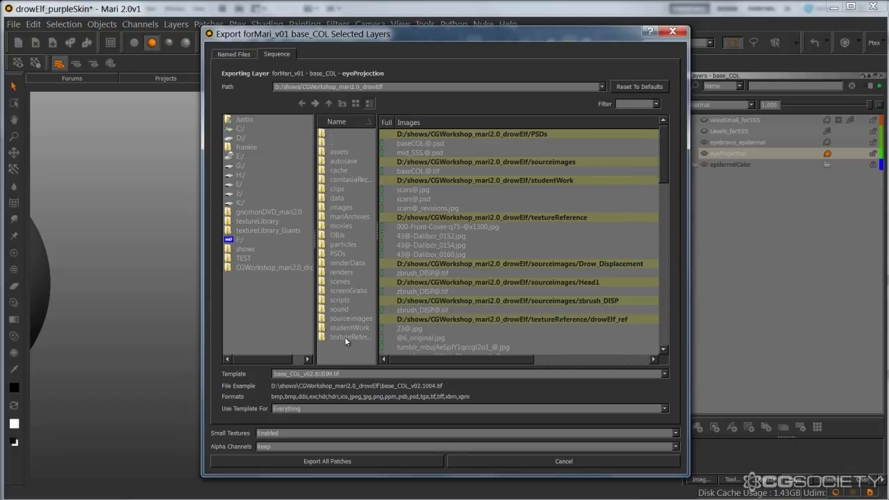
pyautogui.doubleClick(340, 254)
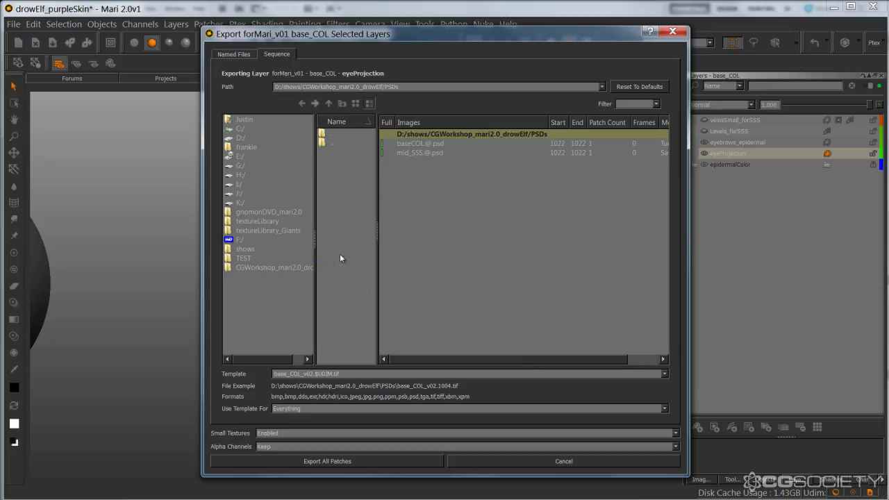
pyautogui.click(341, 103)
pyautogui.write('eyes')
pyautogui.press('Return')
pyautogui.doubleClick(341, 152)
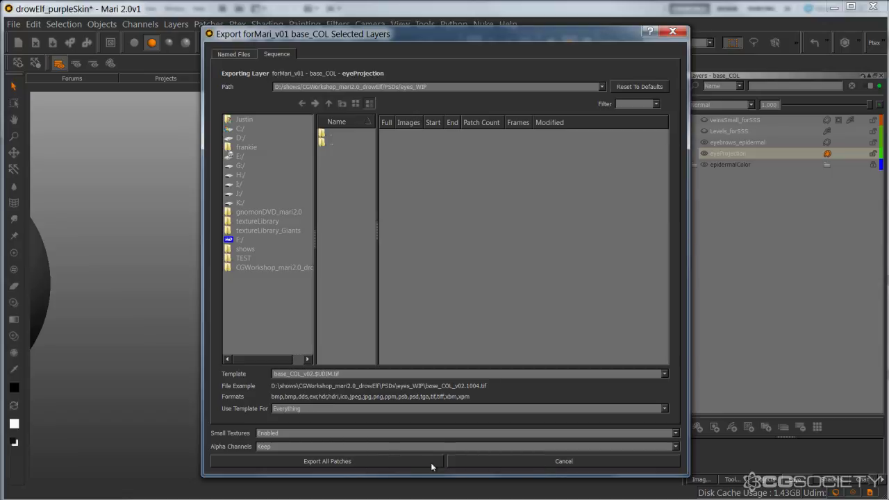
pyautogui.click(499, 464)
# Select the eyeball patch on the model and open the export options for the eyeProjection layer.
pyautogui.moveTo(358, 208); pyautogui.dragTo(426, 292)
pyautogui.click(726, 153)
pyautogui.rightClick(716, 153)
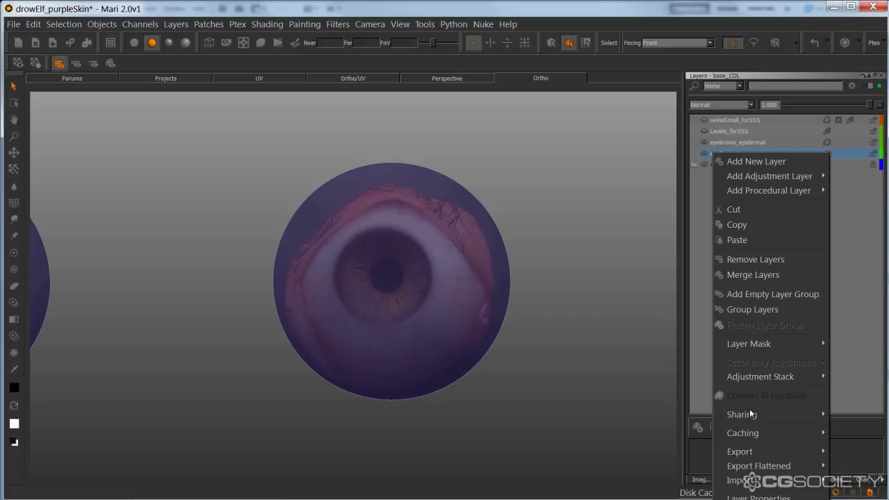
pyautogui.moveTo(761, 472)
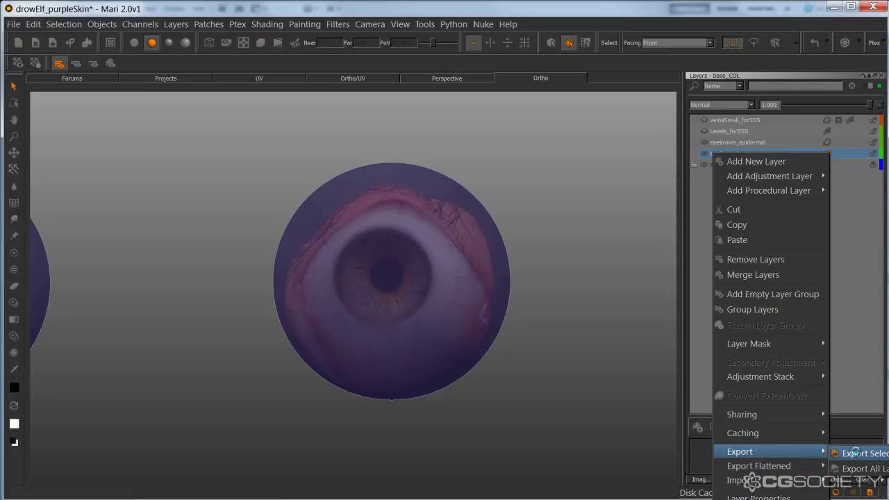
pyautogui.click(861, 453)
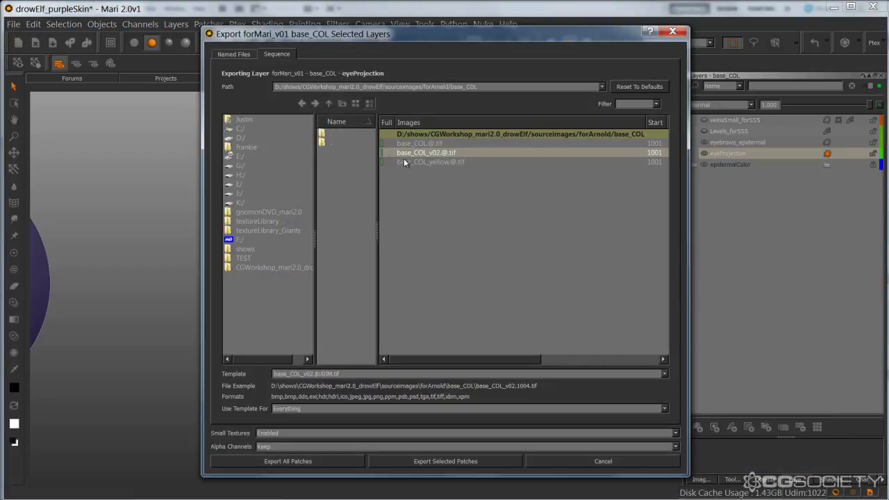
# Export only the selected patch of the eyeProjection layer into the PSDs/eyes_WIP folder and clear the patch selection.
pyautogui.click(326, 102)
pyautogui.click(327, 103)
pyautogui.click(327, 105)
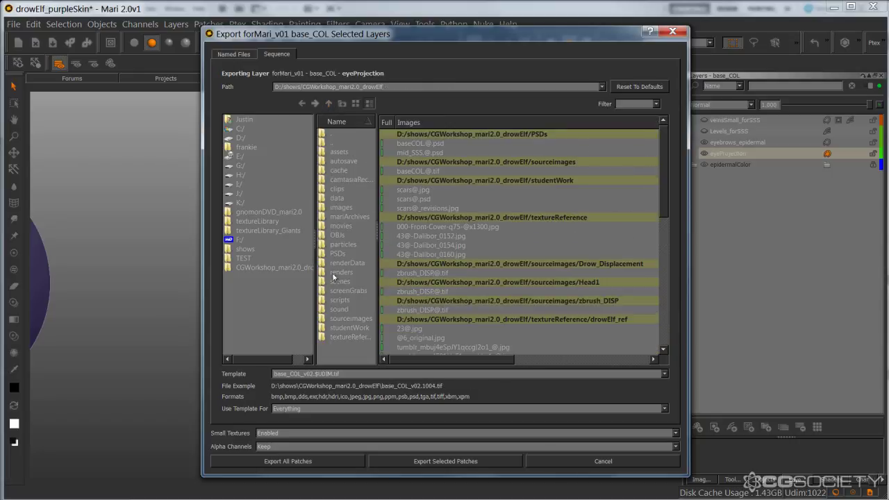
pyautogui.doubleClick(336, 254)
pyautogui.doubleClick(342, 152)
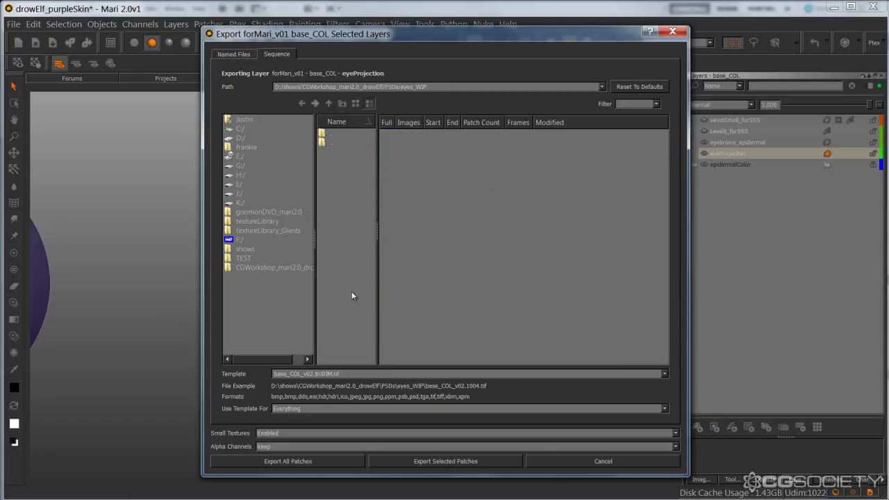
pyautogui.click(435, 460)
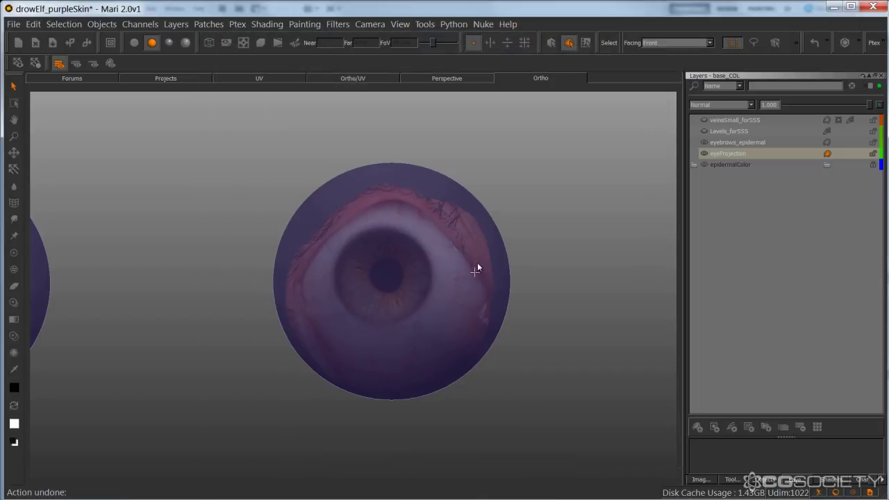
pyautogui.click(559, 237)
# Select patch 1022 in the UV view, send its UV mask to the Image Manager and bring up that image there.
pyautogui.keyDown('alt'); pyautogui.moveTo(510, 249); pyautogui.dragTo(553, 254, button='middle'); pyautogui.keyUp('alt')
pyautogui.keyDown('alt'); pyautogui.moveTo(554, 254); pyautogui.dragTo(452, 250, button='right'); pyautogui.keyUp('alt')
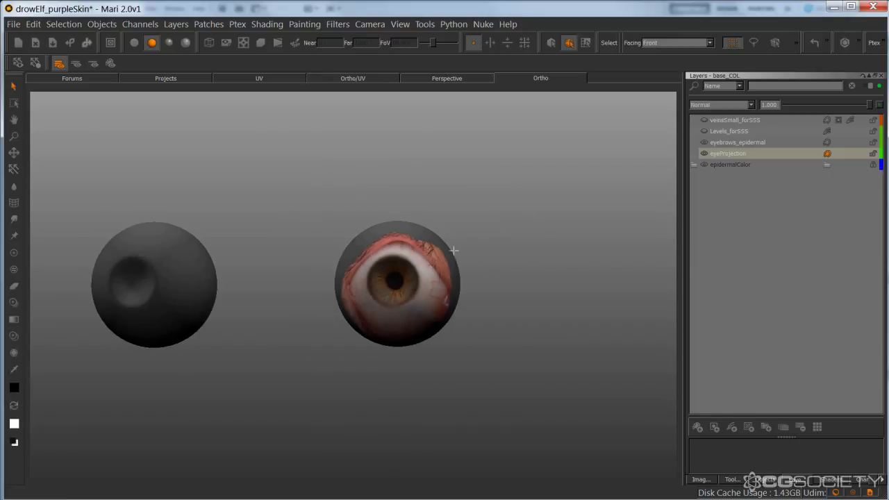
pyautogui.keyDown('alt'); pyautogui.moveTo(453, 250); pyautogui.dragTo(493, 250, button='middle'); pyautogui.keyUp('alt')
pyautogui.keyDown('alt'); pyautogui.moveTo(542, 222); pyautogui.dragTo(546, 221); pyautogui.keyUp('alt')
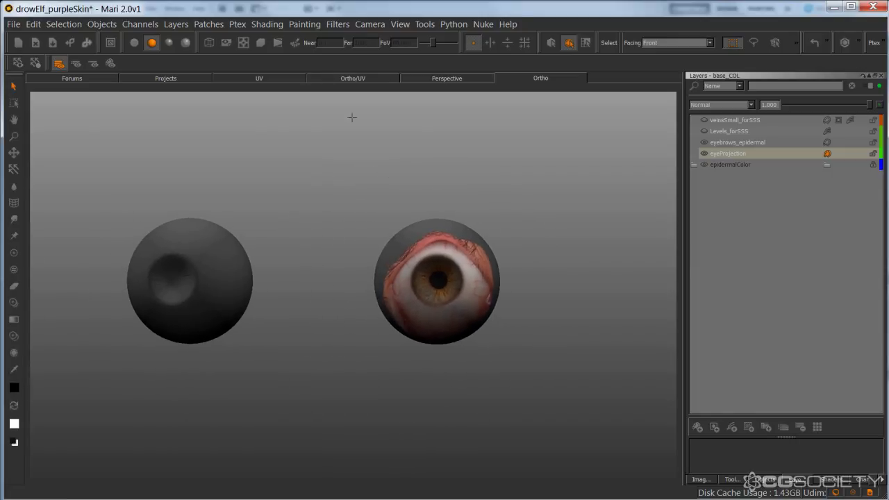
pyautogui.click(284, 82)
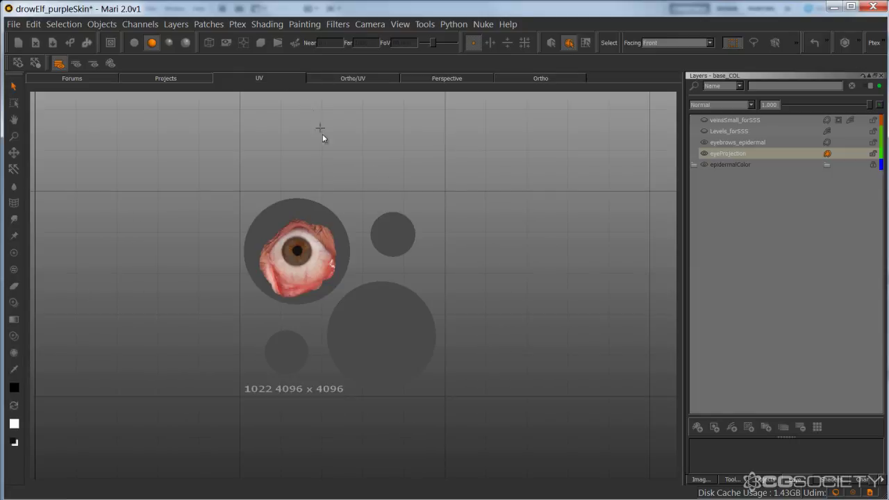
pyautogui.click(308, 245)
pyautogui.rightClick(308, 246)
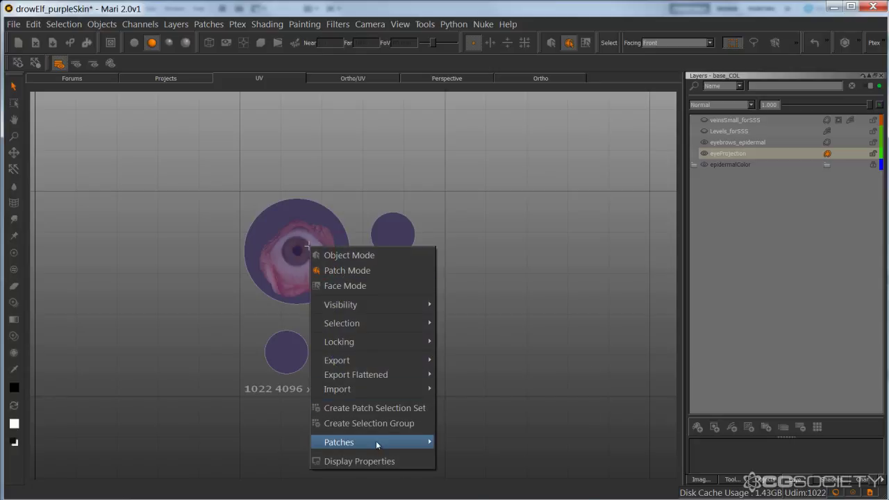
pyautogui.moveTo(376, 443)
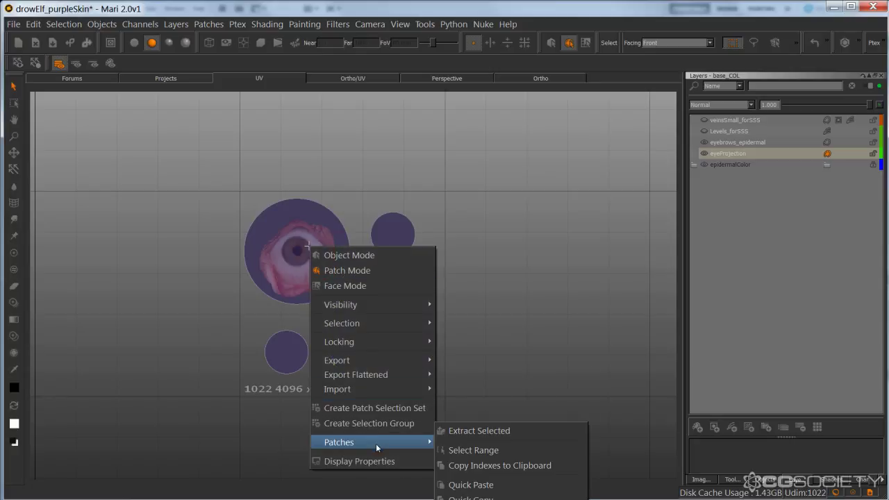
pyautogui.click(489, 436)
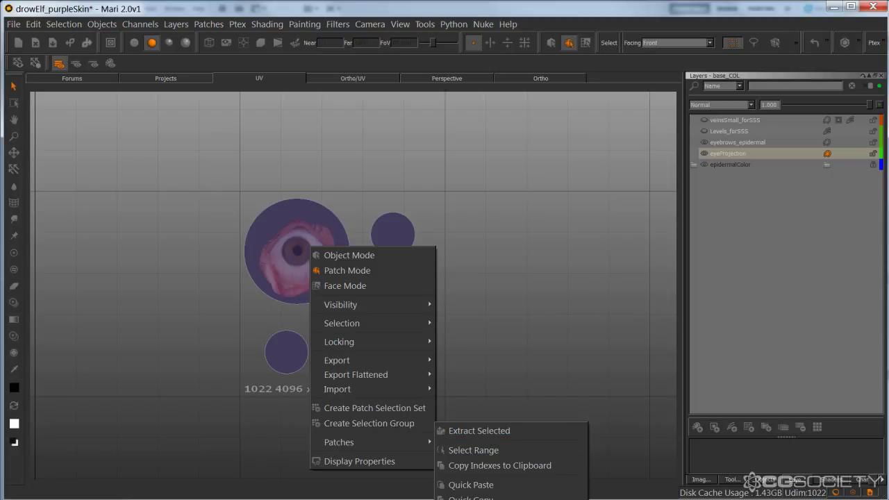
pyautogui.click(701, 480)
pyautogui.scroll(-4, 762, 315)
# Reselect patch 1022 and send its UV wireframe to the Image Manager.
pyautogui.rightClick(275, 229)
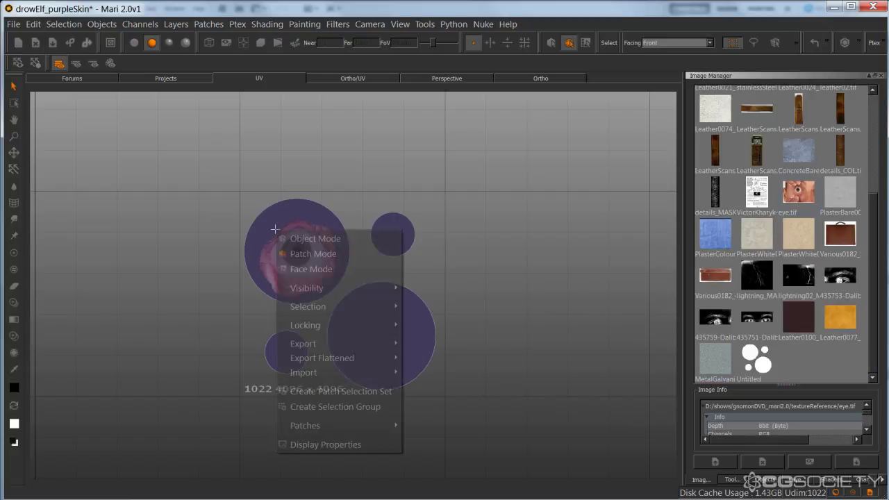
pyautogui.moveTo(335, 427)
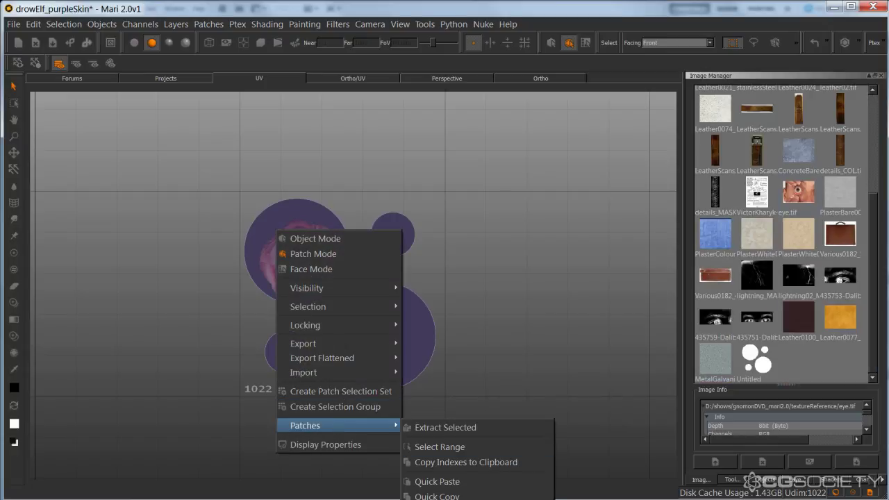
pyautogui.click(489, 228)
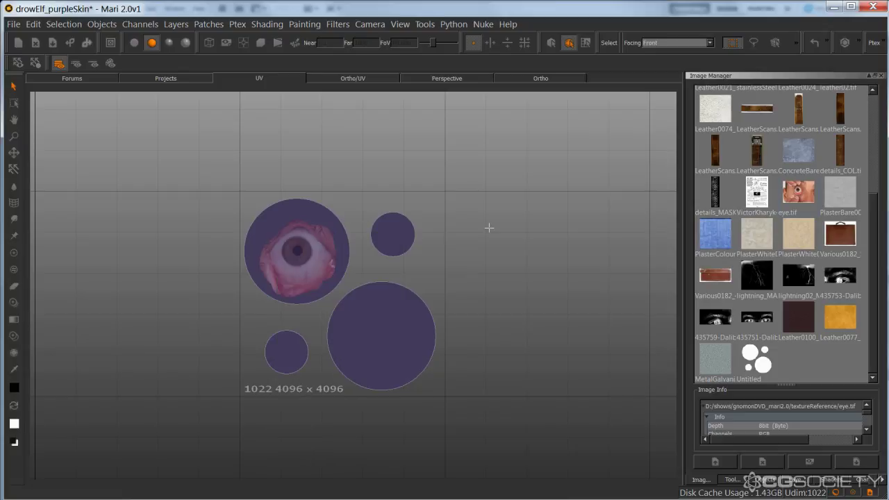
pyautogui.click(171, 185)
pyautogui.moveTo(195, 204); pyautogui.dragTo(366, 306)
pyautogui.click(208, 24)
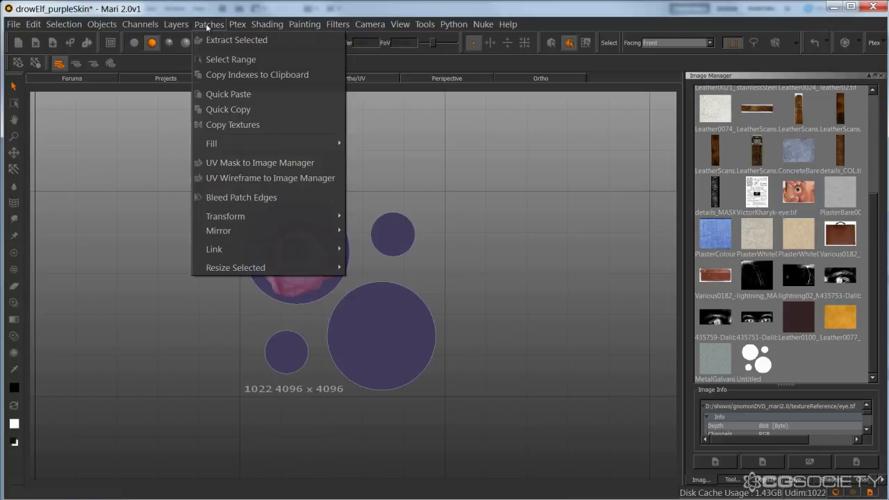
pyautogui.click(240, 180)
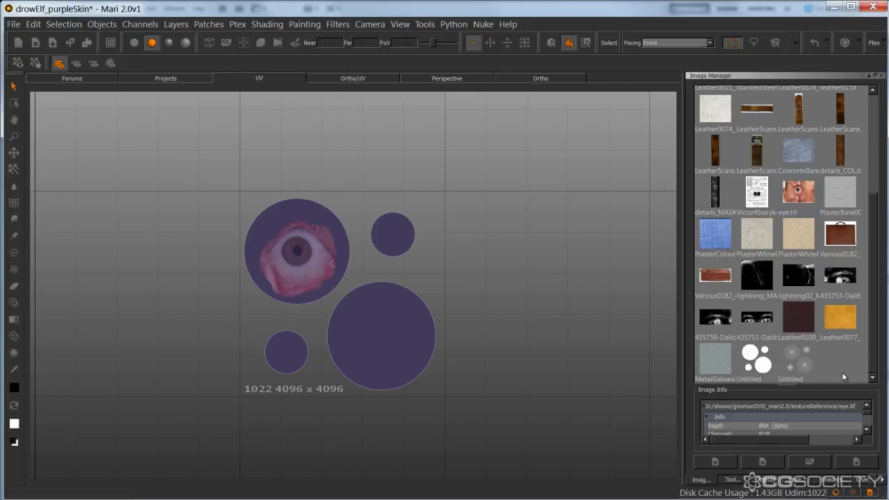
# View the UV wireframe image from the Image Manager at full size and examine the mesh lines across the large eyeball shell.
pyautogui.doubleClick(794, 359)
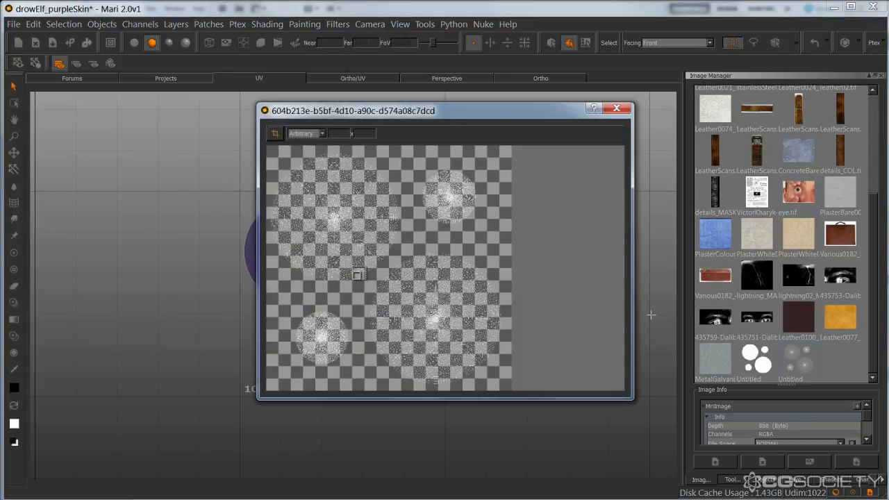
pyautogui.scroll(3, 518, 303)
pyautogui.keyDown('alt'); pyautogui.moveTo(486, 298); pyautogui.dragTo(503, 299, button='right'); pyautogui.keyUp('alt')
pyautogui.keyDown('alt'); pyautogui.moveTo(502, 300); pyautogui.dragTo(394, 235, button='middle'); pyautogui.keyUp('alt')
pyautogui.keyDown('alt'); pyautogui.moveTo(394, 235); pyautogui.dragTo(506, 268, button='right'); pyautogui.keyUp('alt')
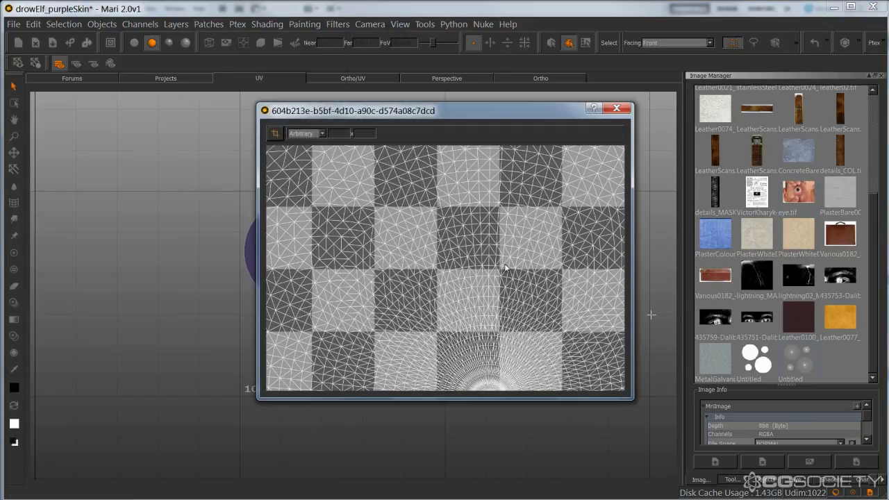
pyautogui.keyDown('alt'); pyautogui.moveTo(462, 272); pyautogui.dragTo(431, 253, button='middle'); pyautogui.keyUp('alt')
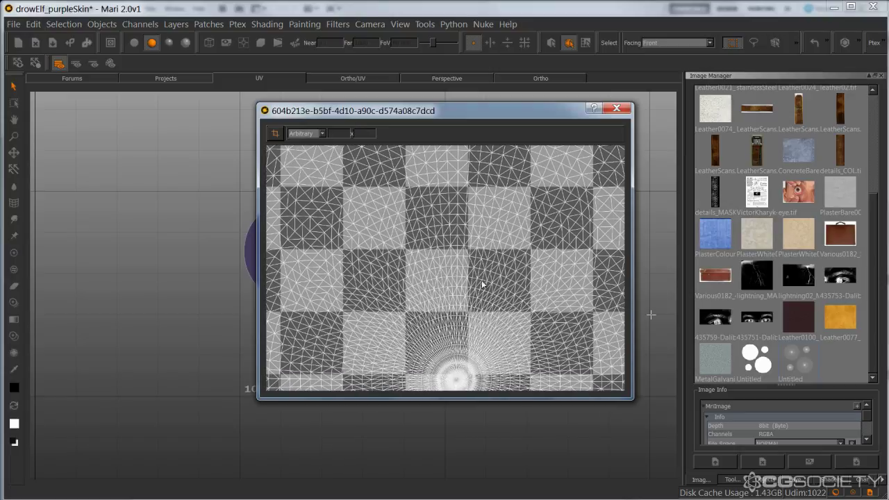
pyautogui.keyDown('alt'); pyautogui.moveTo(492, 273); pyautogui.dragTo(425, 299, button='middle'); pyautogui.keyUp('alt')
pyautogui.scroll(-2, 426, 301)
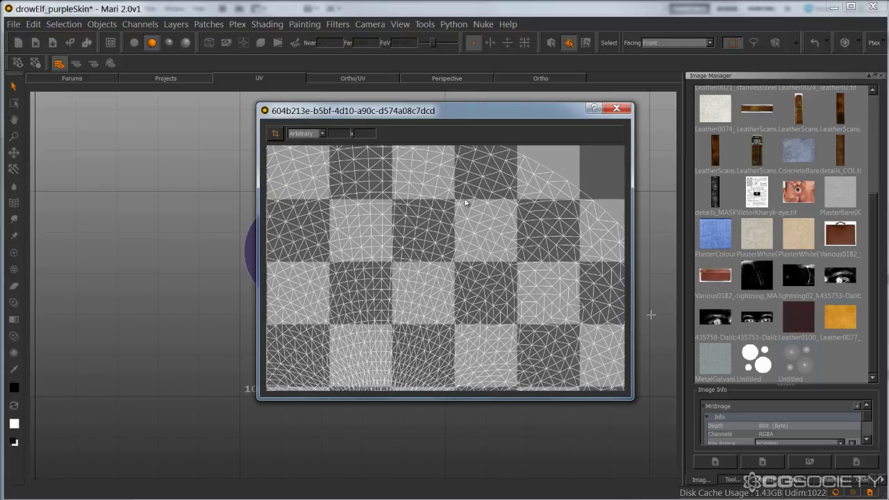
pyautogui.scroll(2, 465, 201)
pyautogui.keyDown('alt'); pyautogui.moveTo(520, 257); pyautogui.dragTo(467, 290, button='middle'); pyautogui.keyUp('alt')
pyautogui.scroll(-2, 467, 290)
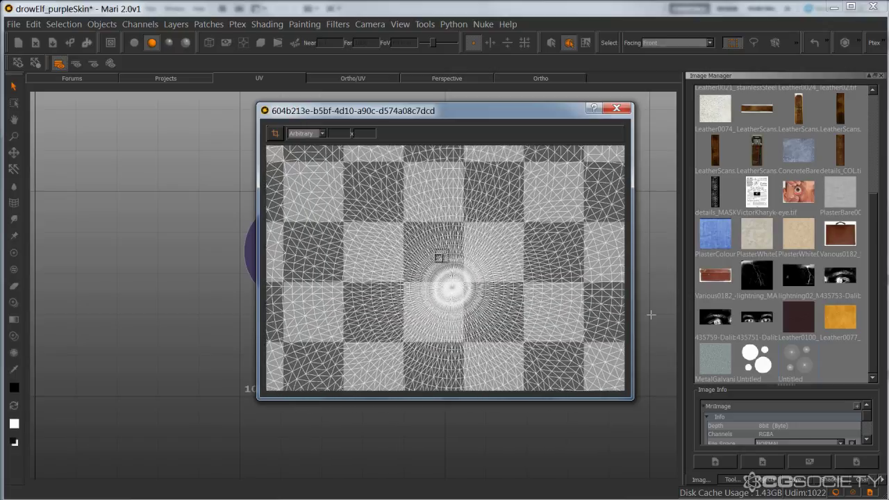
pyautogui.scroll(3, 497, 264)
pyautogui.scroll(-2, 435, 224)
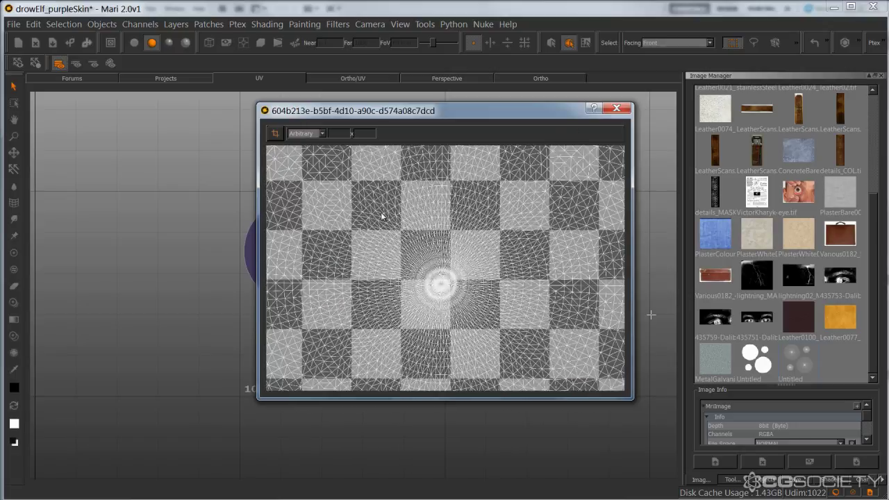
pyautogui.scroll(-2, 435, 224)
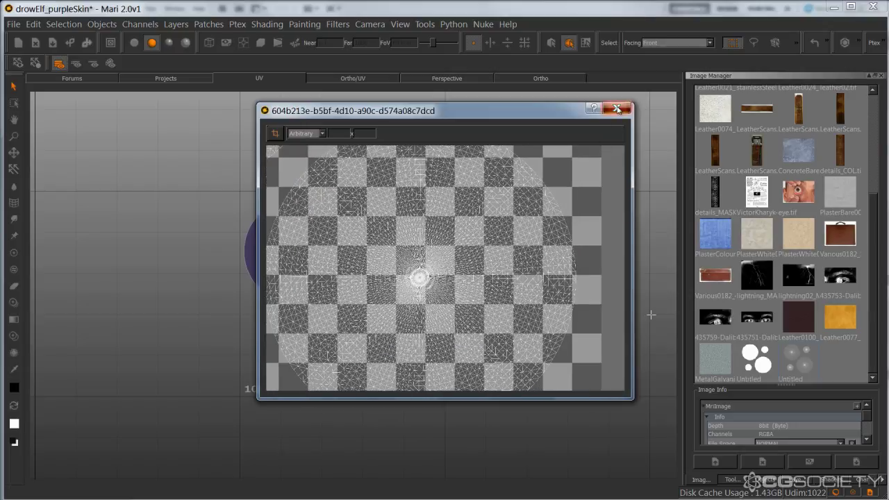
pyautogui.click(617, 110)
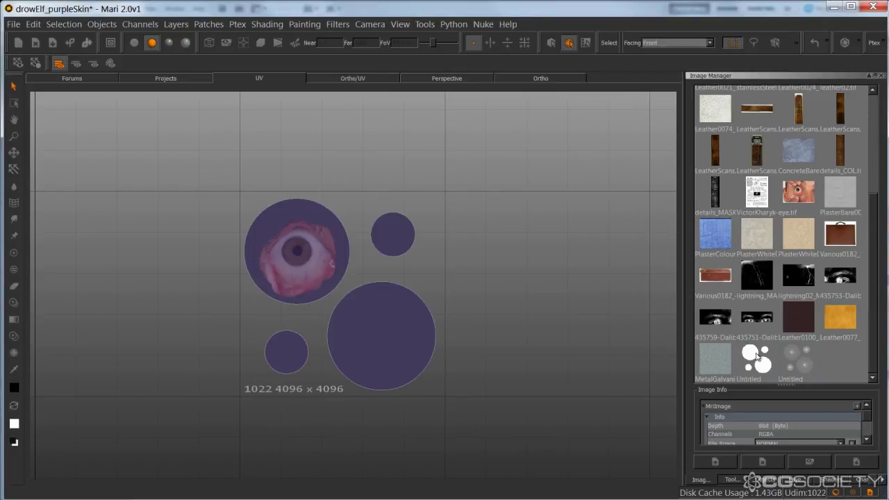
# Save the untitled UV mask image as UV_MASK.tif in the project's PSDs/eyes_WIP folder.
pyautogui.rightClick(758, 356)
pyautogui.click(785, 416)
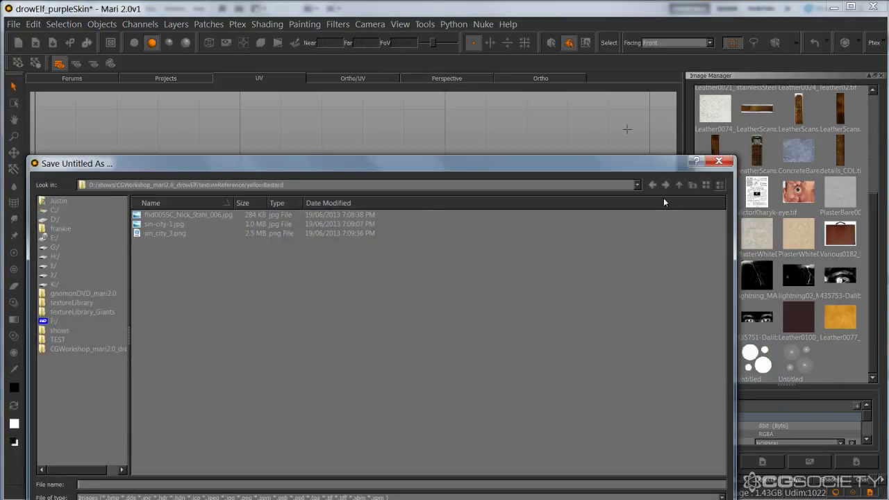
pyautogui.click(680, 185)
pyautogui.click(680, 186)
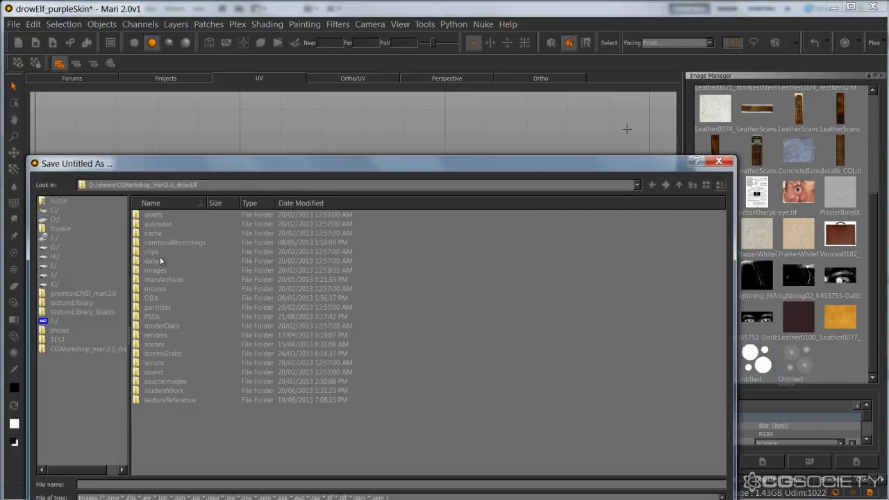
pyautogui.doubleClick(152, 318)
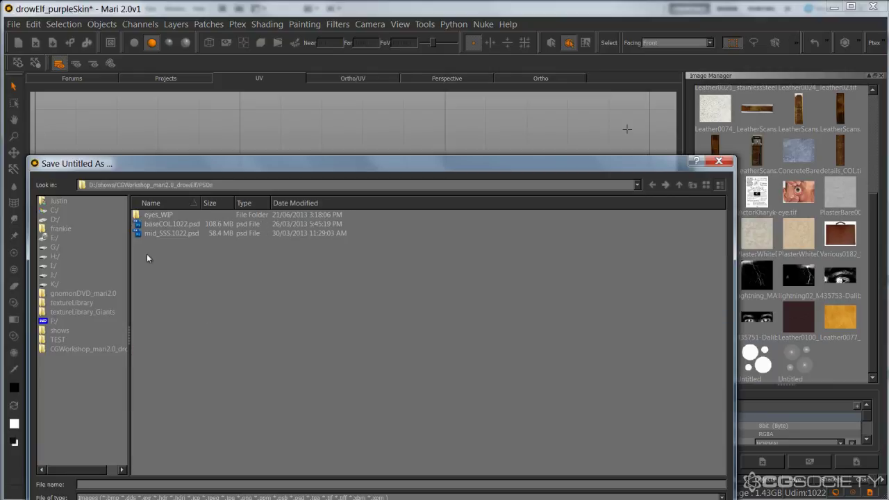
pyautogui.doubleClick(157, 216)
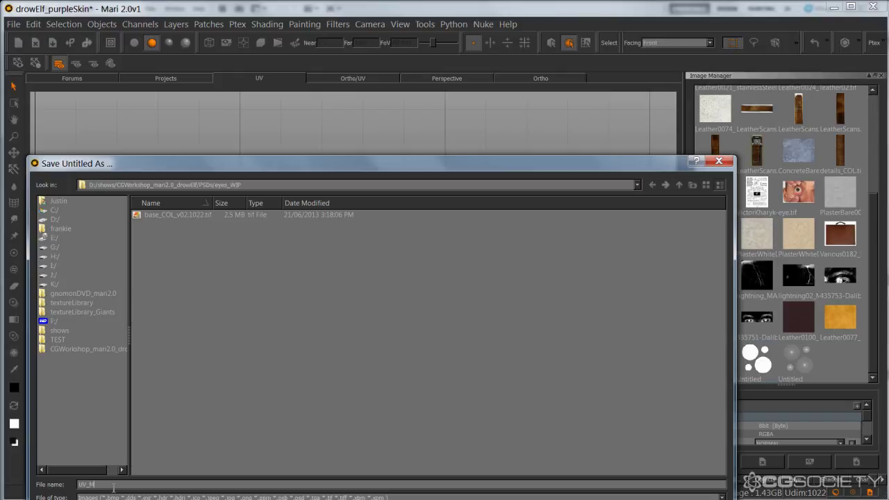
pyautogui.press('Return')
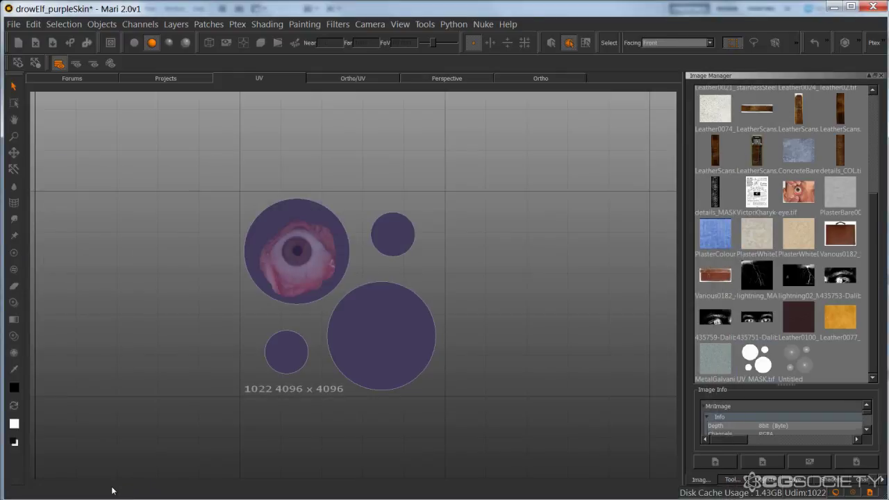
# Save the untitled wireframe image as UV_wireframe.tif in the eyes_WIP folder, basing the name on the saved mask file.
pyautogui.click(787, 358)
pyautogui.rightClick(787, 357)
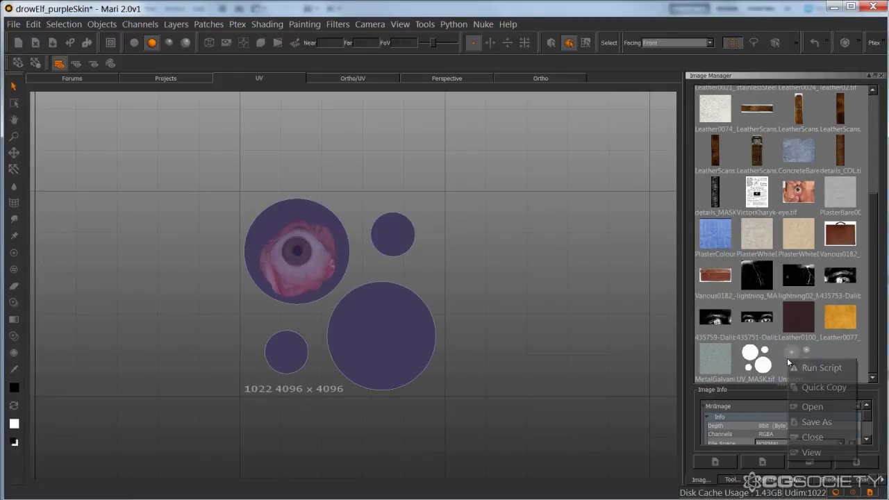
pyautogui.click(801, 421)
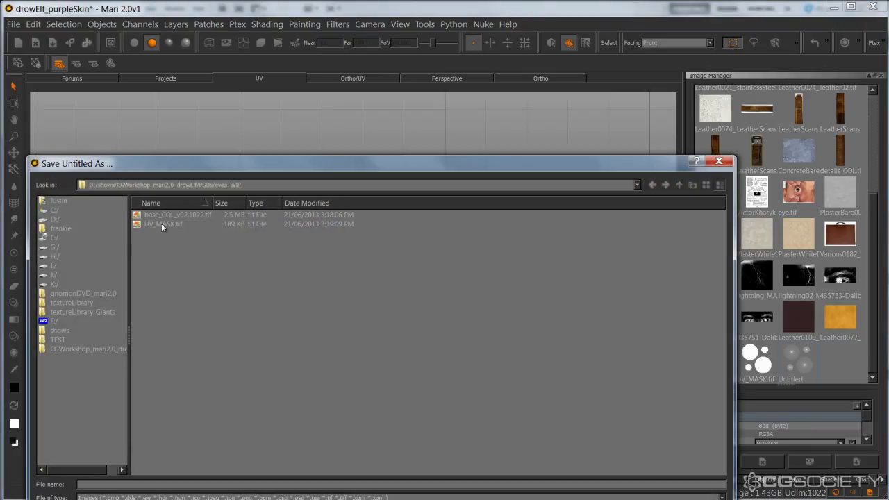
pyautogui.click(161, 223)
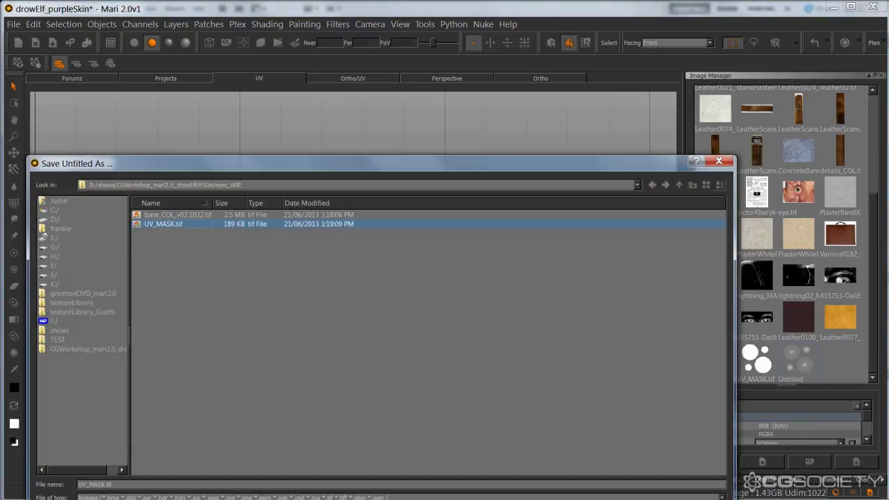
pyautogui.click(94, 484)
pyautogui.press('Delete')
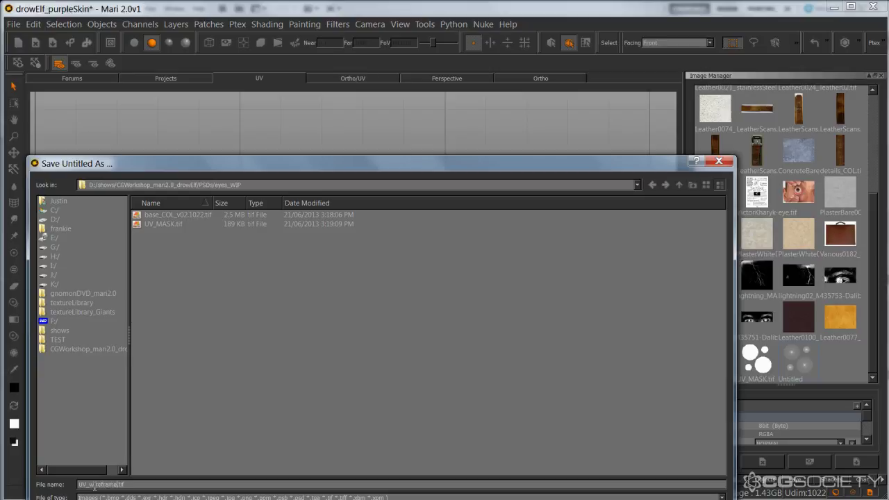
pyautogui.press('Return')
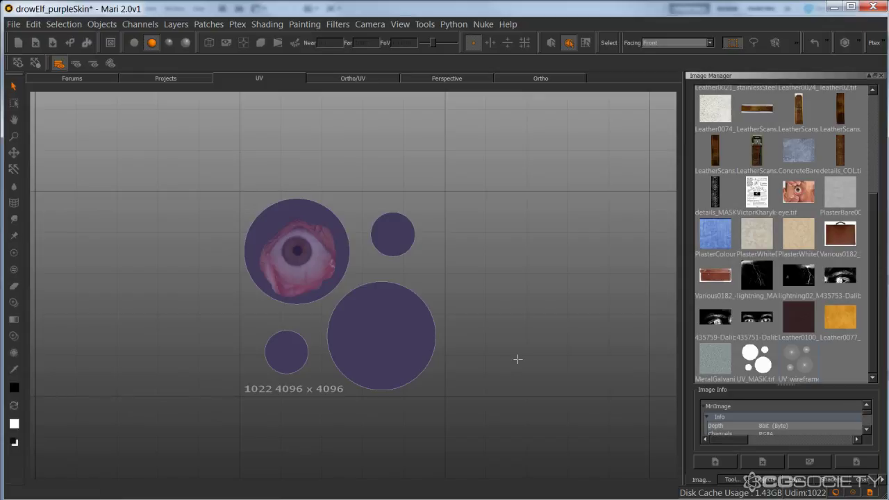
# Clear the patch selection and return to the Ortho view of the eyeballs.
pyautogui.click(557, 244)
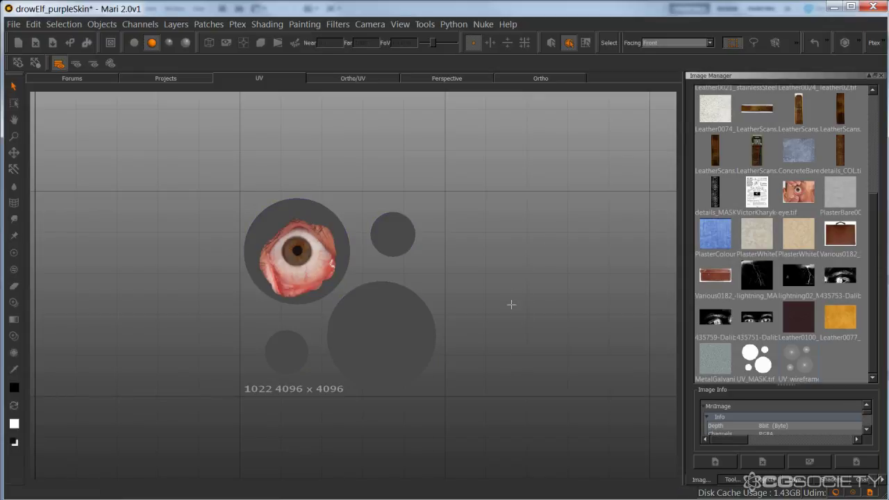
pyautogui.click(517, 77)
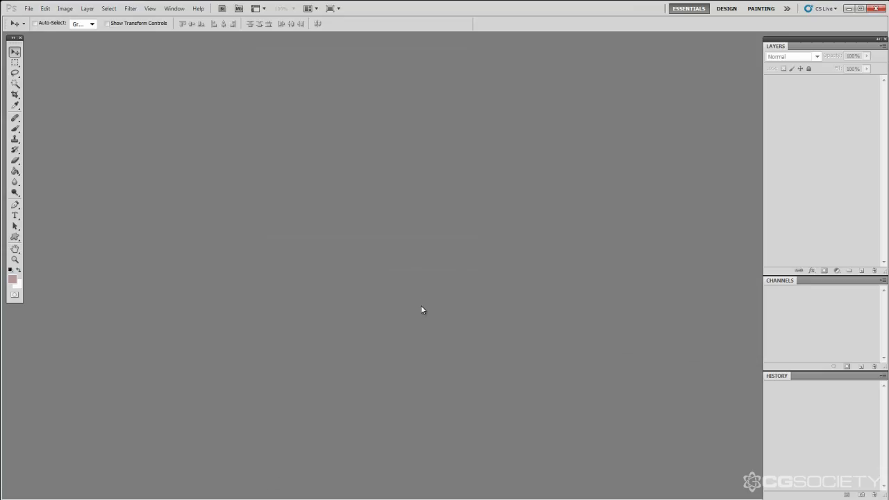
# Switch to Photoshop and open base_COL_v02.1022.tif, UV_MASK.tif and UV_wireframe.tif together from CGWorkshop_mari2.0_drowElf/PSDs/eyes_WIP.
pyautogui.doubleClick(421, 310)
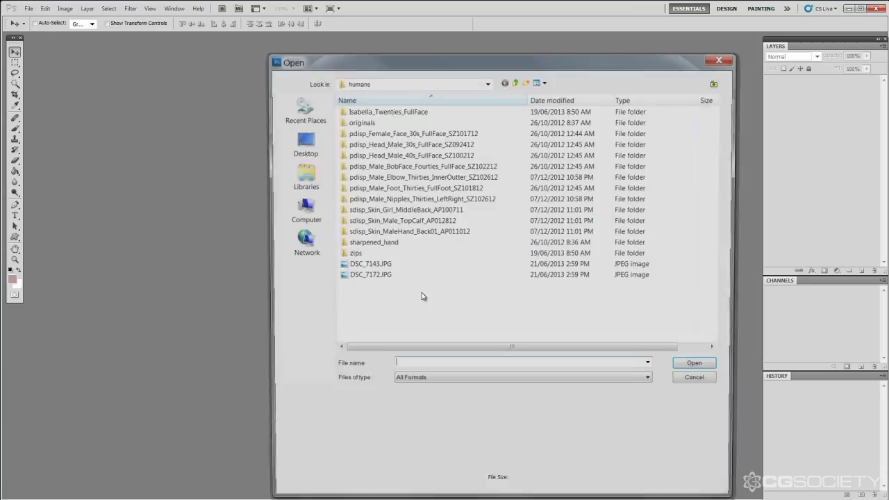
pyautogui.click(409, 82)
pyautogui.click(379, 168)
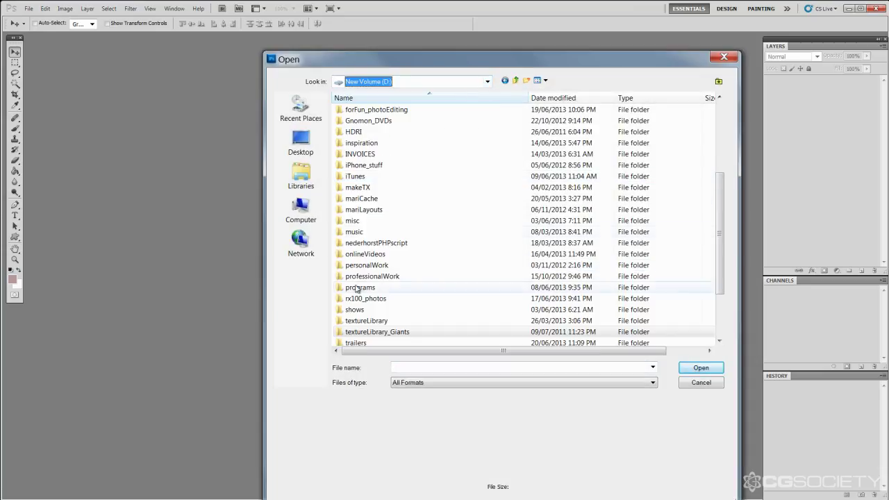
pyautogui.doubleClick(353, 309)
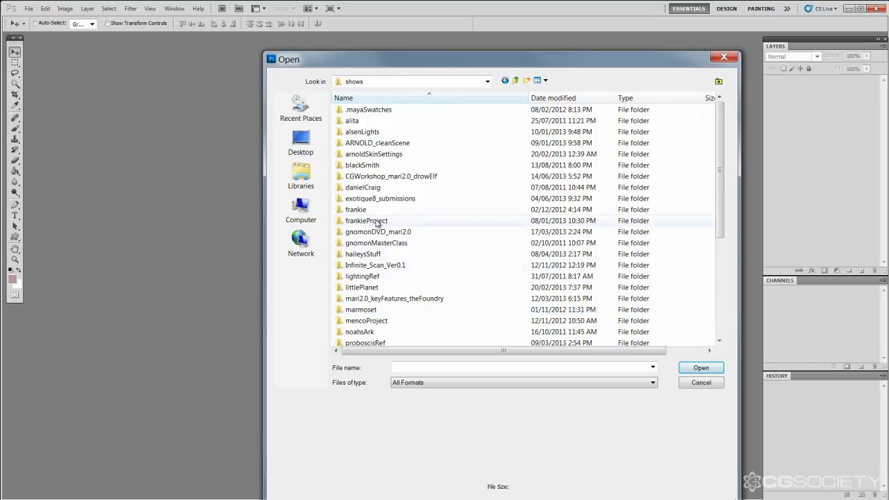
pyautogui.doubleClick(389, 177)
pyautogui.doubleClick(360, 231)
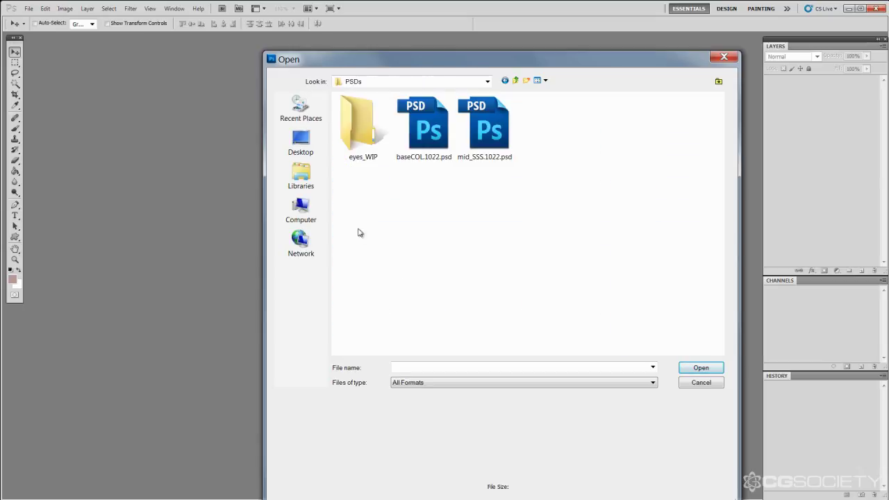
pyautogui.doubleClick(375, 125)
pyautogui.moveTo(524, 220); pyautogui.dragTo(370, 126)
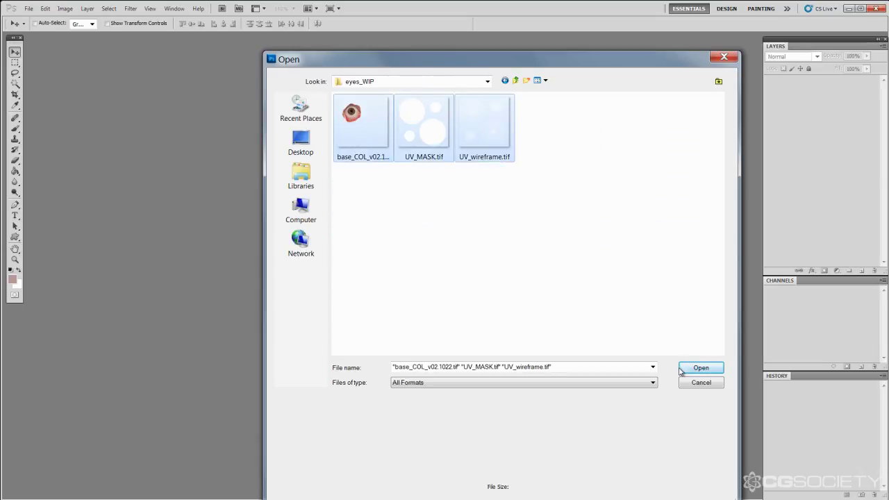
pyautogui.click(701, 368)
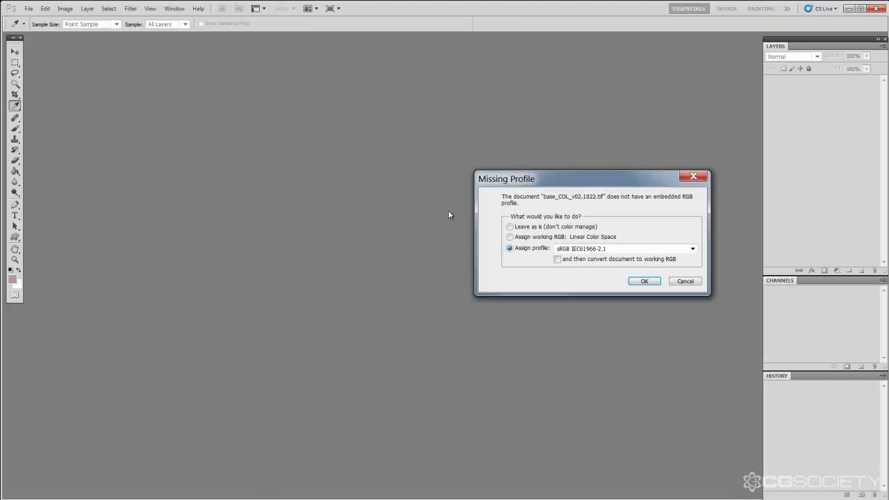
# Assign the sRGB IEC61966-2.1 profile to all three files without converting them to the working RGB.
pyautogui.click(644, 282)
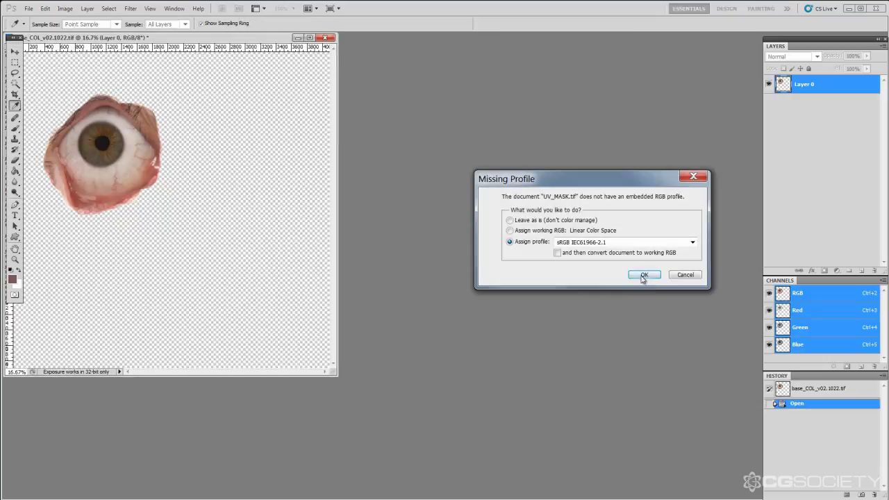
pyautogui.click(643, 275)
pyautogui.click(644, 275)
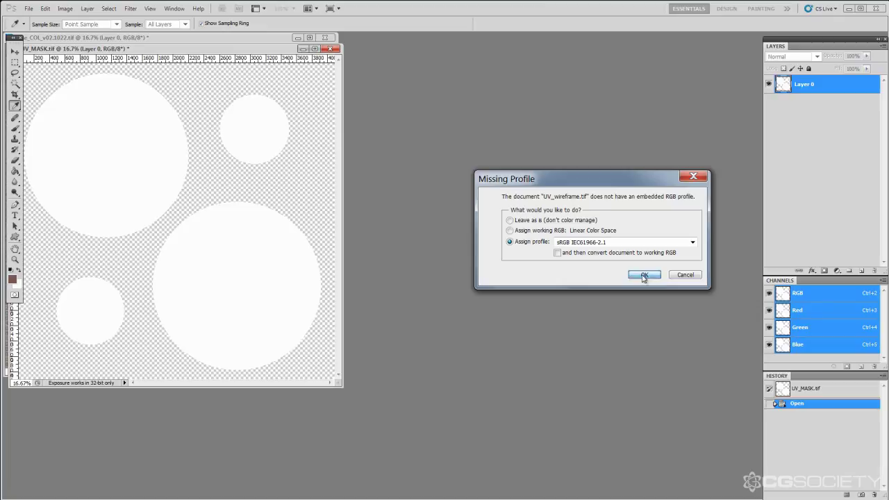
# Activate the Move tool and spread out the wireframe, mask and base colour document windows so each is accessible.
pyautogui.press('v')
pyautogui.moveTo(196, 61); pyautogui.dragTo(475, 95)
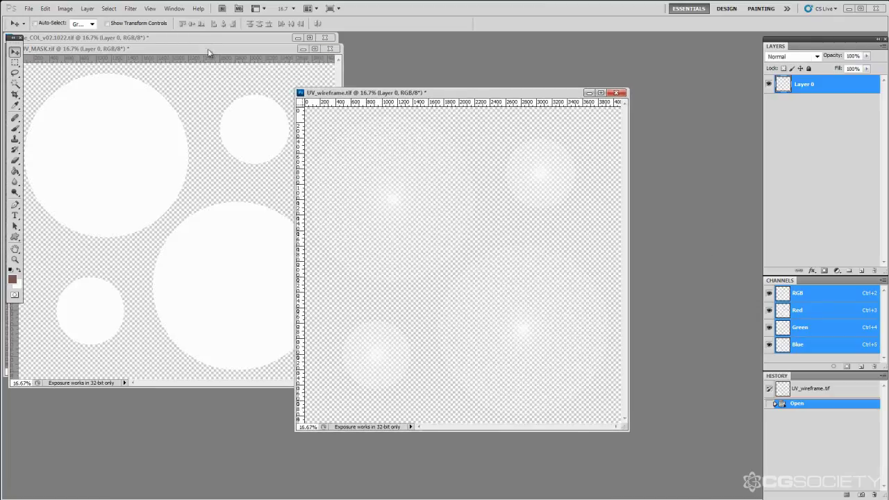
pyautogui.moveTo(218, 48); pyautogui.dragTo(591, 57)
pyautogui.moveTo(217, 37); pyautogui.dragTo(249, 82)
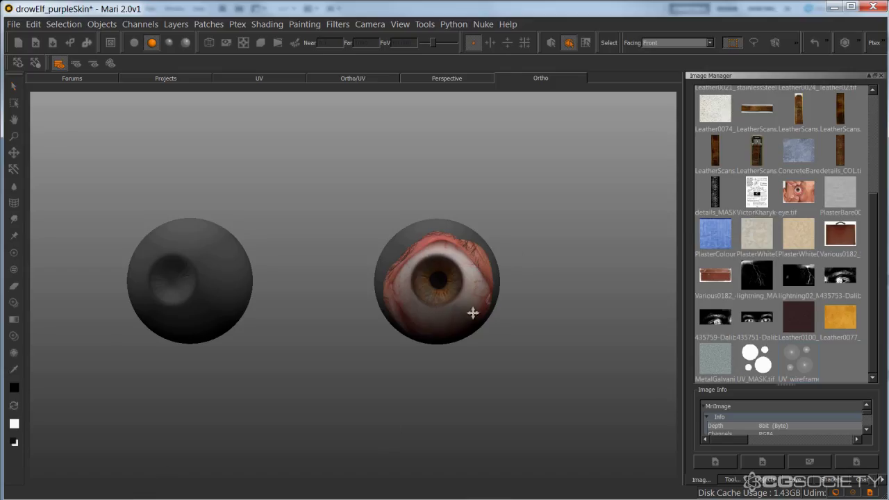
# Switch to Mari and examine the projected eye photo on the textured eyeball up close.
pyautogui.keyDown('alt'); pyautogui.moveTo(473, 312); pyautogui.dragTo(442, 333, button='middle'); pyautogui.keyUp('alt')
pyautogui.keyDown('alt'); pyautogui.moveTo(454, 324); pyautogui.dragTo(522, 334, button='right'); pyautogui.keyUp('alt')
pyautogui.keyDown('alt'); pyautogui.moveTo(522, 334); pyautogui.dragTo(451, 285, button='middle'); pyautogui.keyUp('alt')
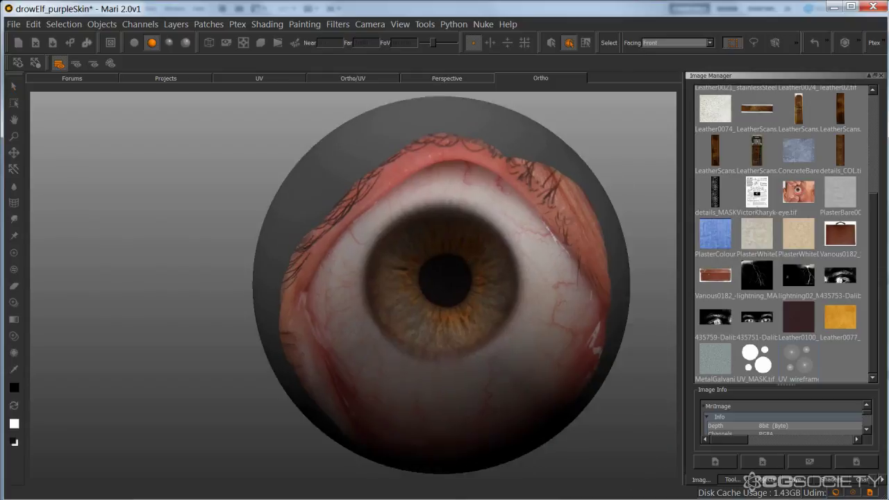
pyautogui.keyDown('alt'); pyautogui.moveTo(451, 285); pyautogui.dragTo(518, 284); pyautogui.keyUp('alt')
pyautogui.keyDown('alt'); pyautogui.moveTo(518, 284); pyautogui.dragTo(492, 294, button='middle'); pyautogui.keyUp('alt')
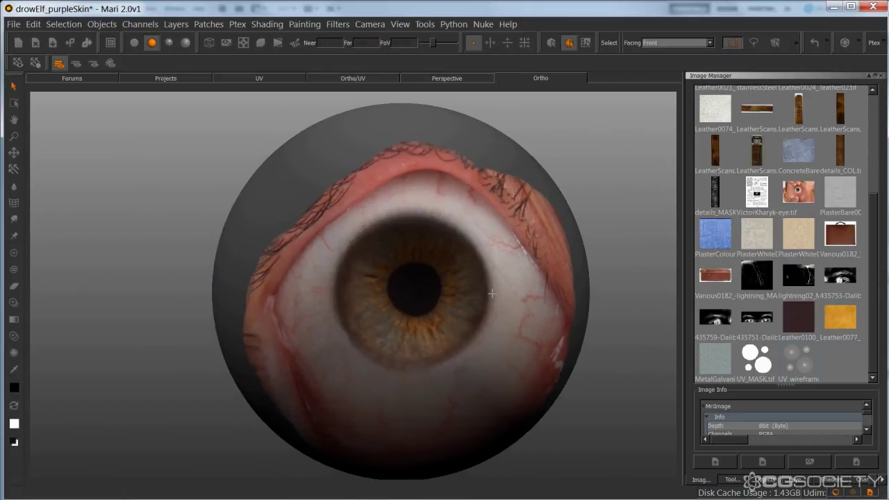
# Switch back to Photoshop and copy the UV_wireframe.tif layer into base_COL_v02.1022.tif, aligned above the eye layer.
pyautogui.hotkey('alt', 'Tab')
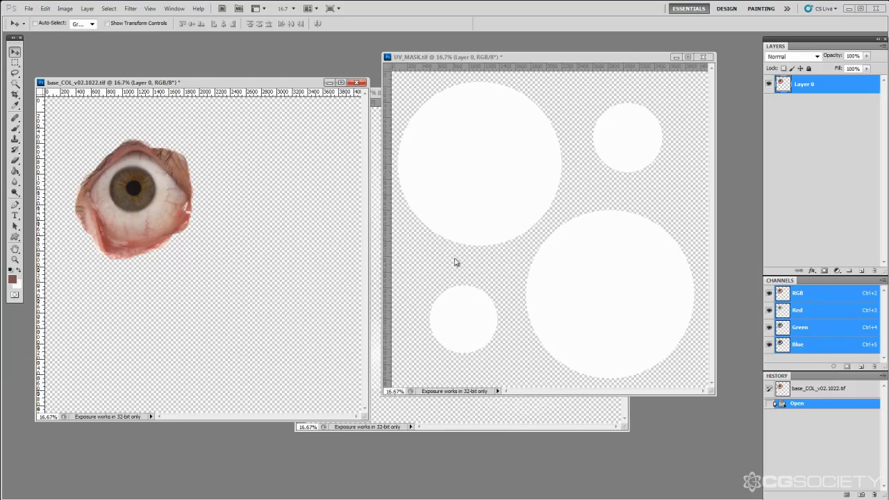
pyautogui.click(376, 101)
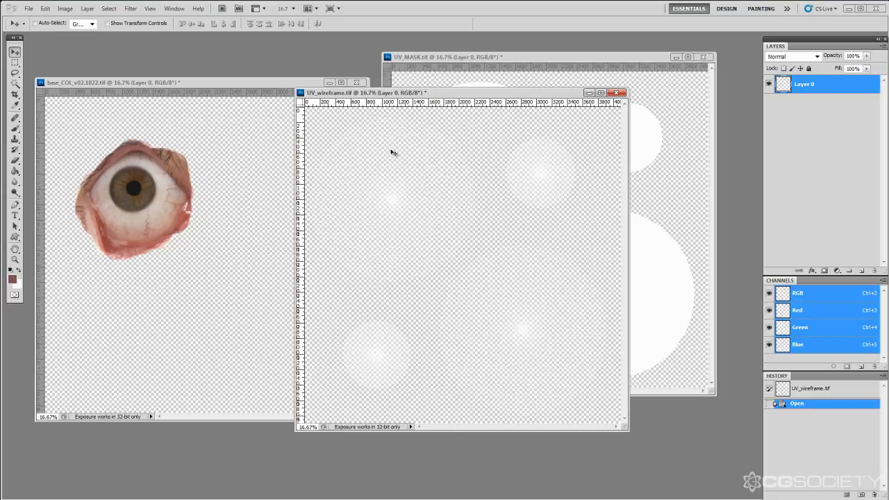
pyautogui.moveTo(417, 284); pyautogui.dragTo(187, 284)
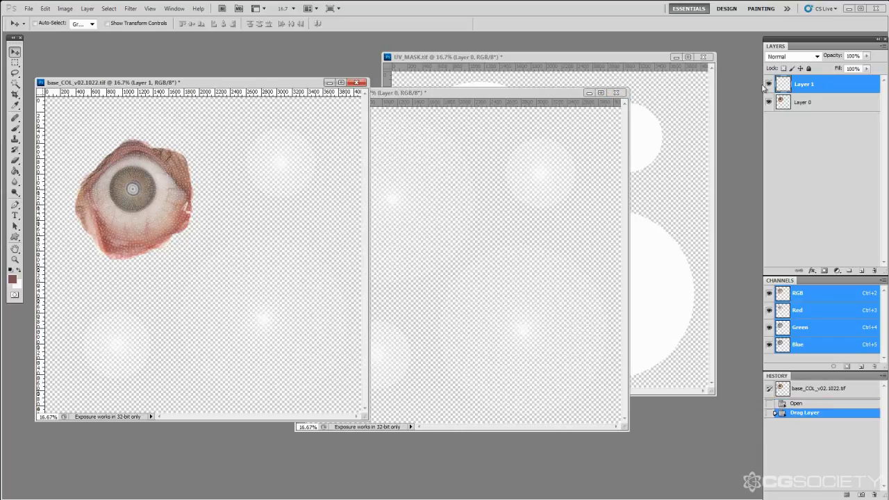
# Invert the wireframe layer's colours and copy the UV_MASK.tif layer above it in base_COL_v02.1022.tif, closing both source documents.
pyautogui.hotkey('ctrl', 'i')
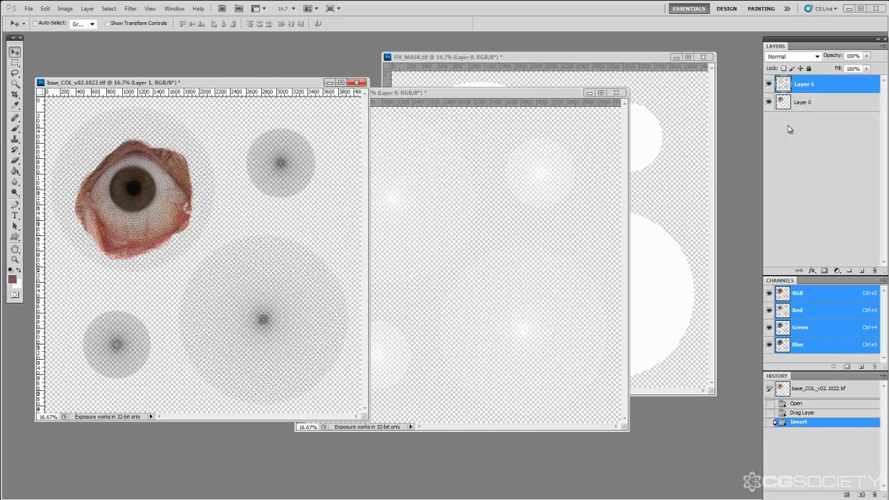
pyautogui.click(636, 60)
pyautogui.moveTo(473, 277); pyautogui.dragTo(242, 299)
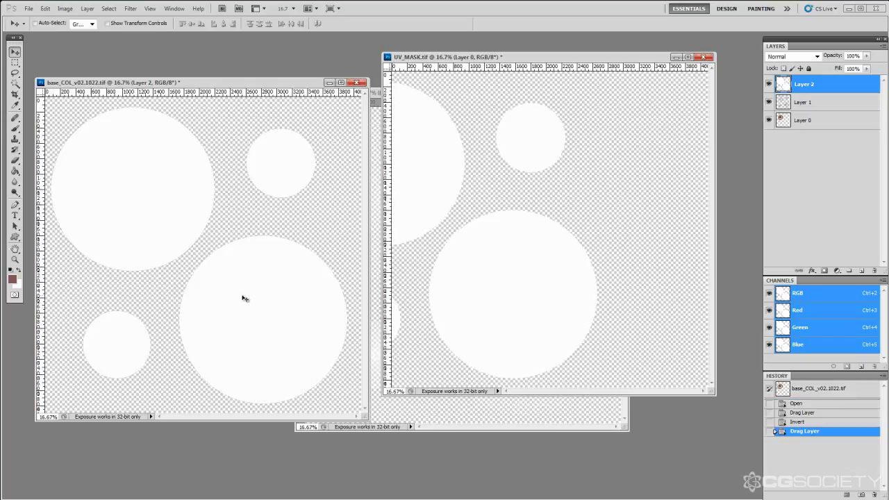
pyautogui.click(706, 56)
pyautogui.click(619, 93)
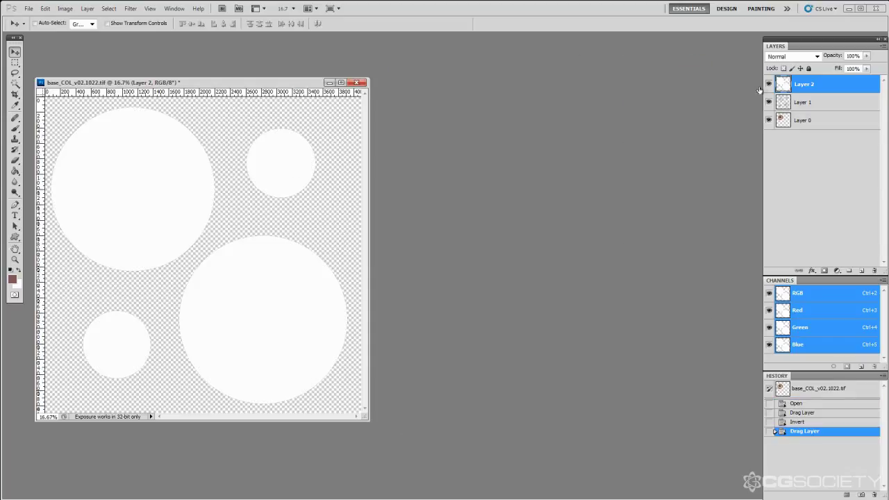
# Load the UV mask layer's outline as a selection, invert it, and fill the area outside the circles with dark grey on a new layer.
pyautogui.keyDown('ctrl'); pyautogui.click(783, 84); pyautogui.keyUp('ctrl')
pyautogui.hotkey('ctrl', 'shift', 'i')
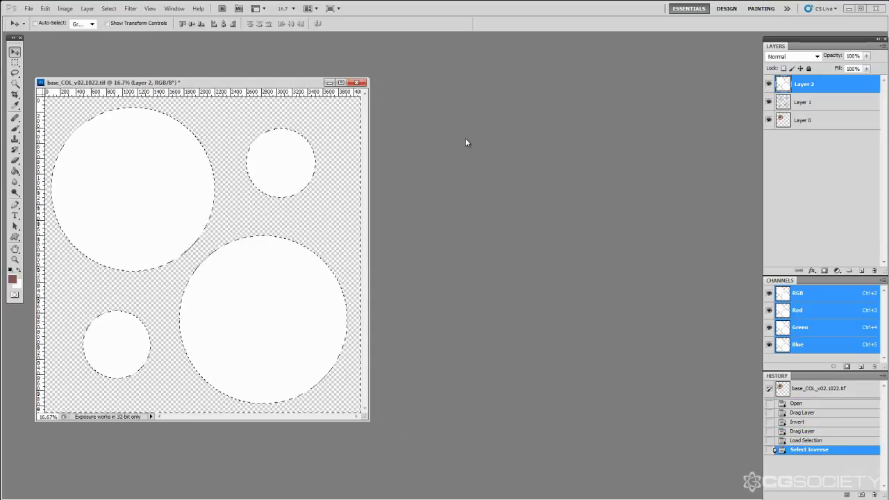
pyautogui.click(862, 271)
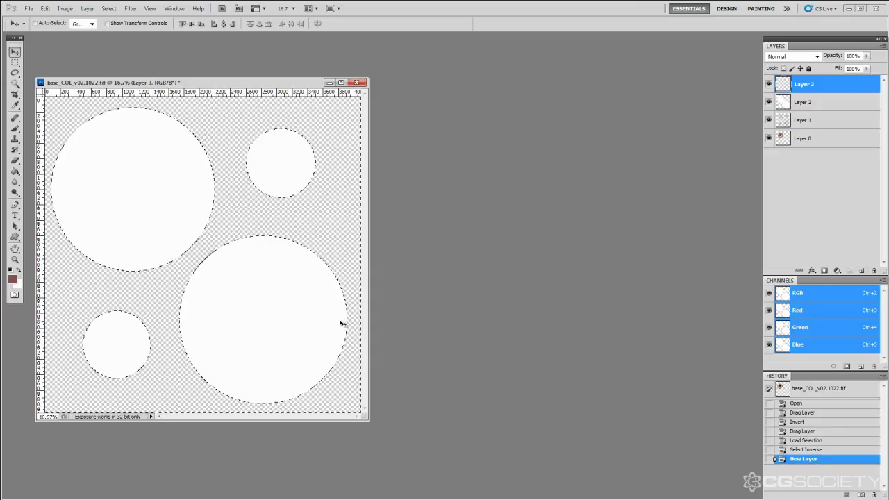
pyautogui.press('g')
pyautogui.click(10, 271)
pyautogui.click(11, 275)
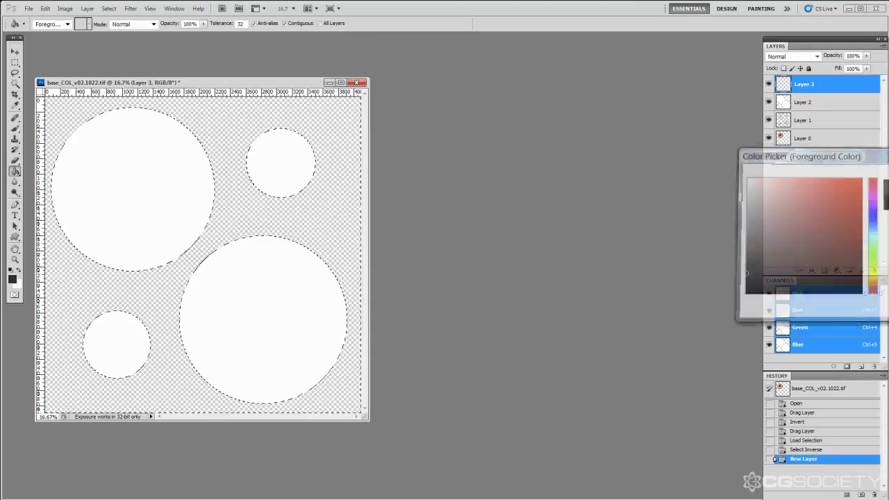
pyautogui.click(290, 209)
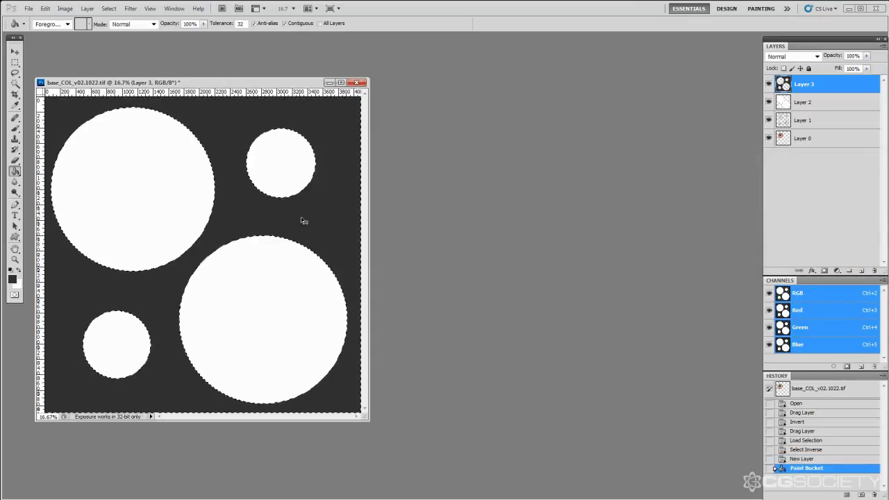
pyautogui.hotkey('ctrl', 'd')
# Add a layer filled with mid grey beneath the eye layer and delete the white UV mask layer.
pyautogui.click(825, 134)
pyautogui.click(860, 271)
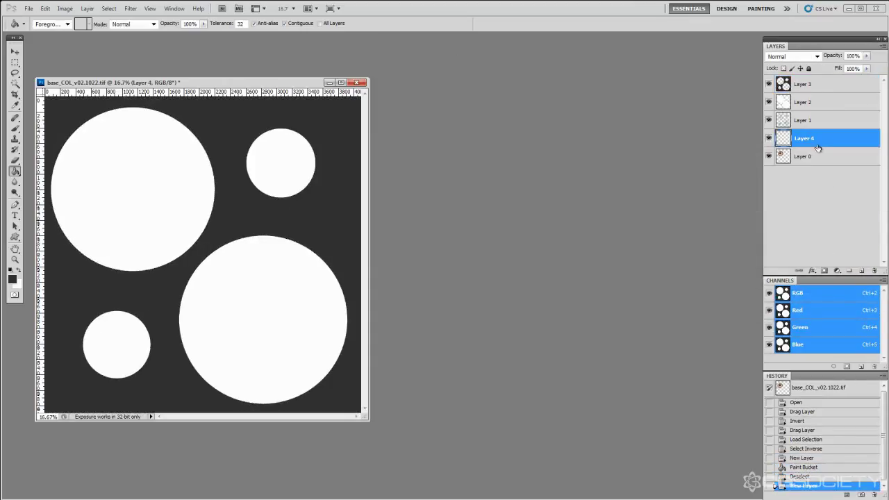
pyautogui.moveTo(819, 139); pyautogui.dragTo(817, 167)
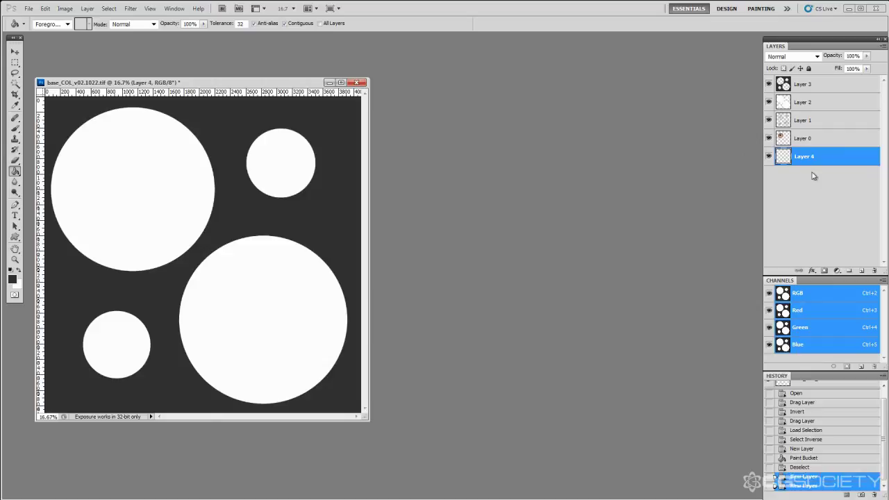
pyautogui.click(12, 280)
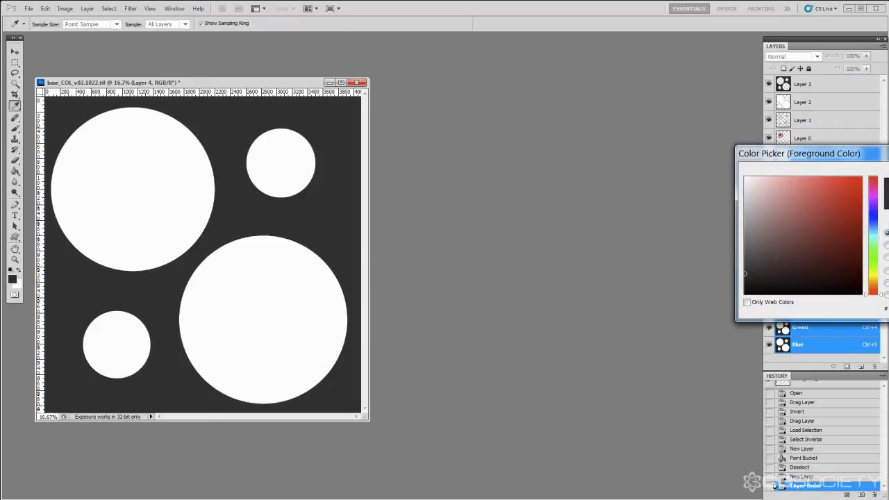
pyautogui.press('Return')
pyautogui.click(275, 278)
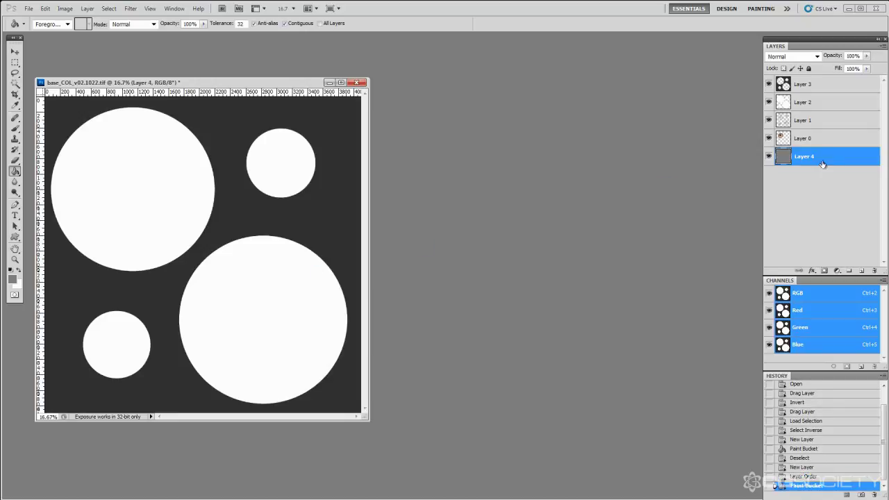
pyautogui.moveTo(783, 104); pyautogui.dragTo(873, 271)
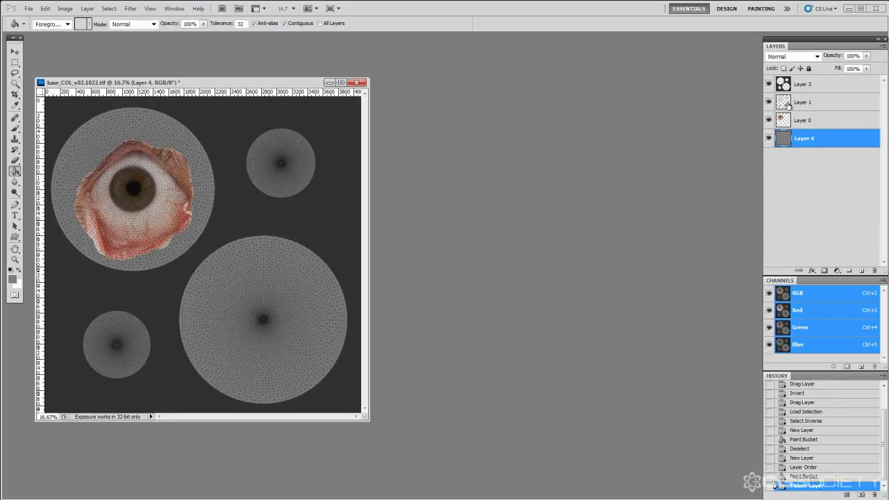
# Rename the layer holding the UV lines as wireframe.
pyautogui.doubleClick(804, 103)
pyautogui.write('wire')
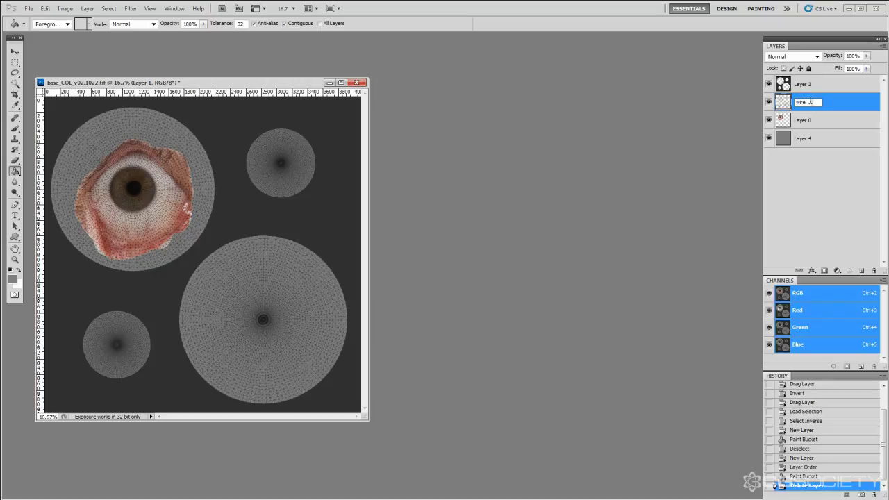
pyautogui.write('frame')
pyautogui.press('Return')
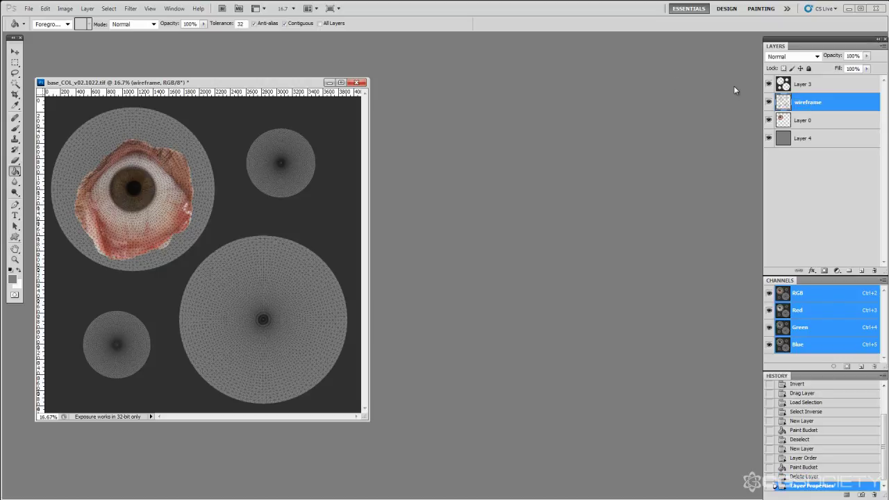
# Try inverting the wireframe layer to light lines and restore its dark lines.
pyautogui.hotkey('ctrl', 'i')
pyautogui.moveTo(300, 83); pyautogui.dragTo(564, 91)
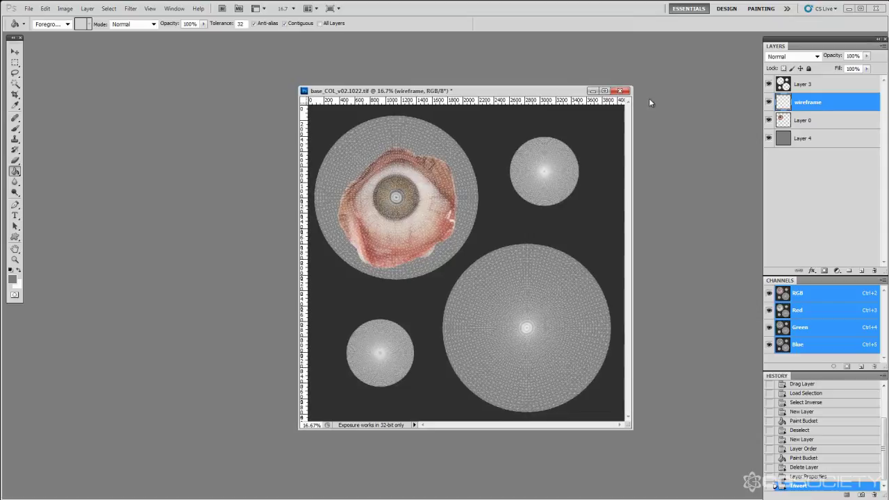
pyautogui.hotkey('ctrl', 'i')
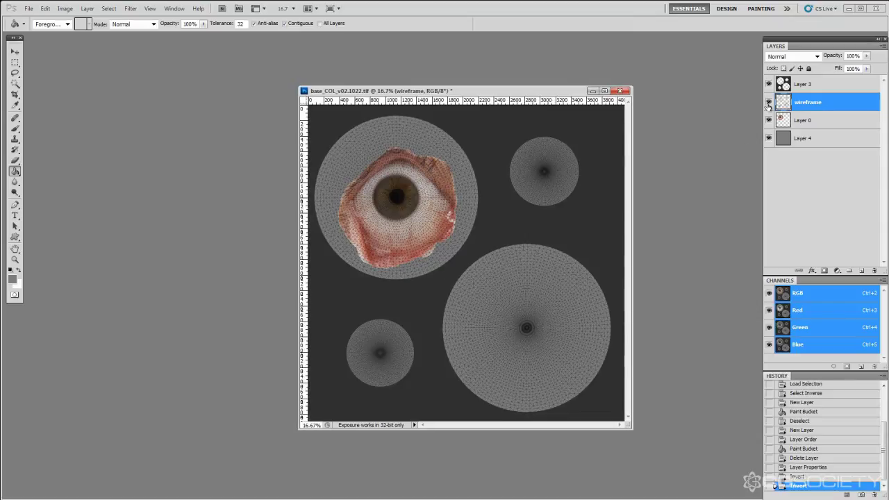
# Move the wireframe layer to the top of the layer stack and compare the texture with it hidden and shown.
pyautogui.moveTo(783, 102); pyautogui.dragTo(782, 81)
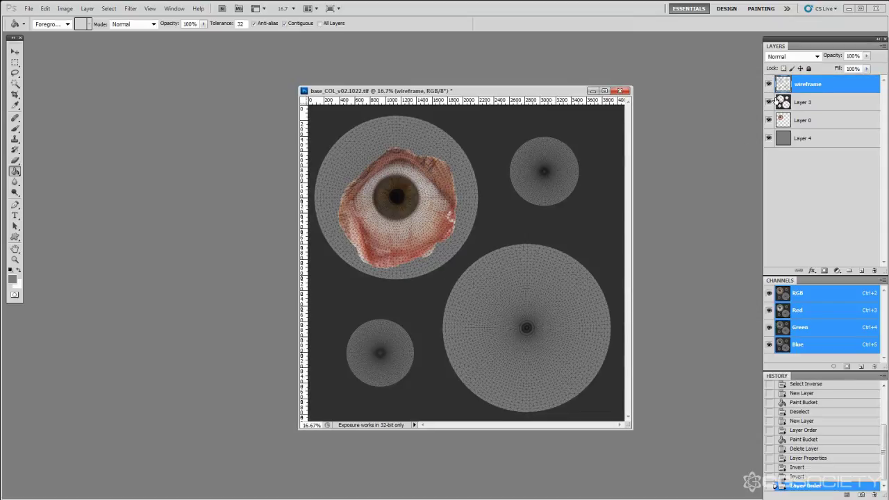
pyautogui.click(769, 84)
pyautogui.click(769, 84)
pyautogui.click(769, 84)
pyautogui.click(769, 84)
pyautogui.click(769, 84)
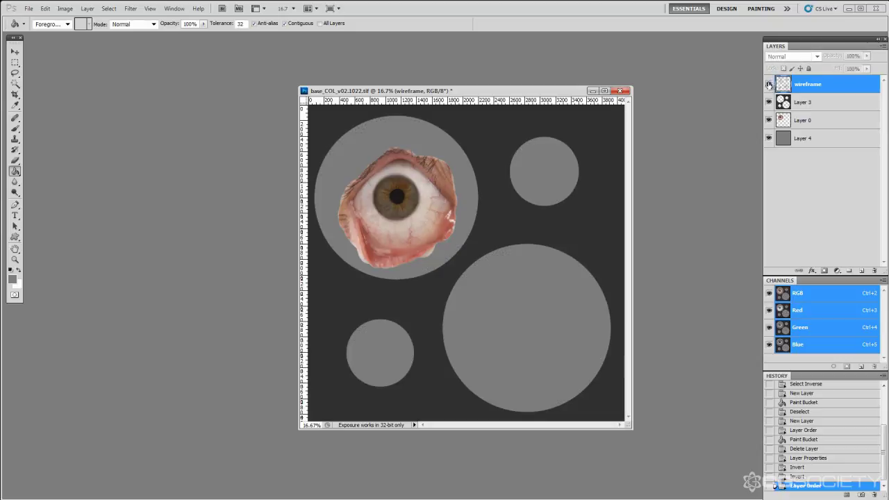
pyautogui.click(769, 84)
pyautogui.click(769, 84)
pyautogui.click(769, 84)
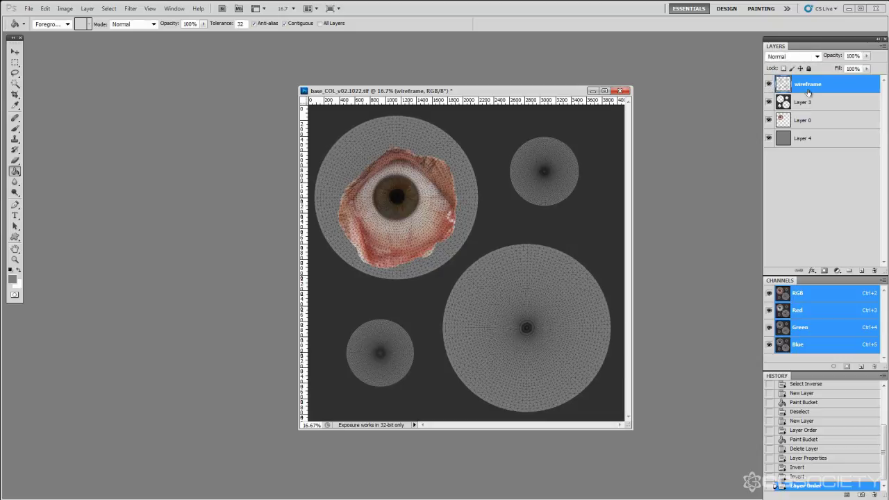
pyautogui.click(769, 84)
pyautogui.click(769, 84)
# Check the dark surround layer hidden and shown, and review the eye and grey fill layers beneath it.
pyautogui.click(793, 105)
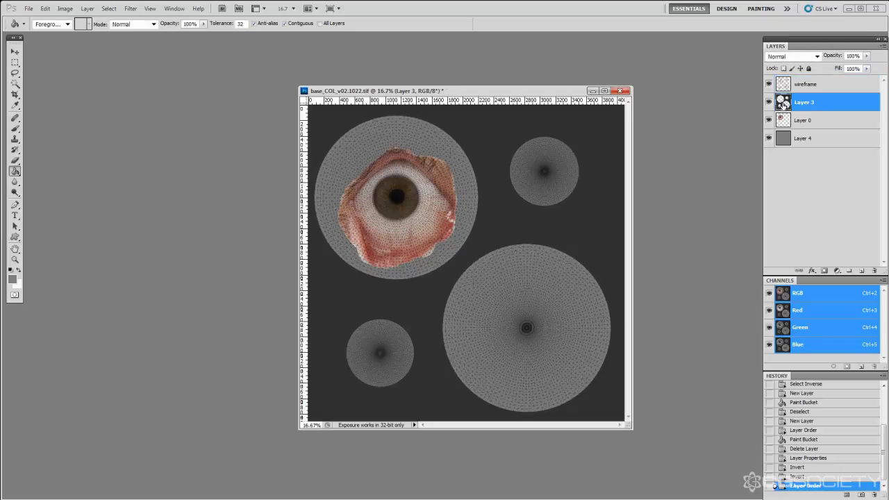
pyautogui.click(769, 102)
pyautogui.click(769, 102)
pyautogui.click(783, 121)
pyautogui.click(783, 143)
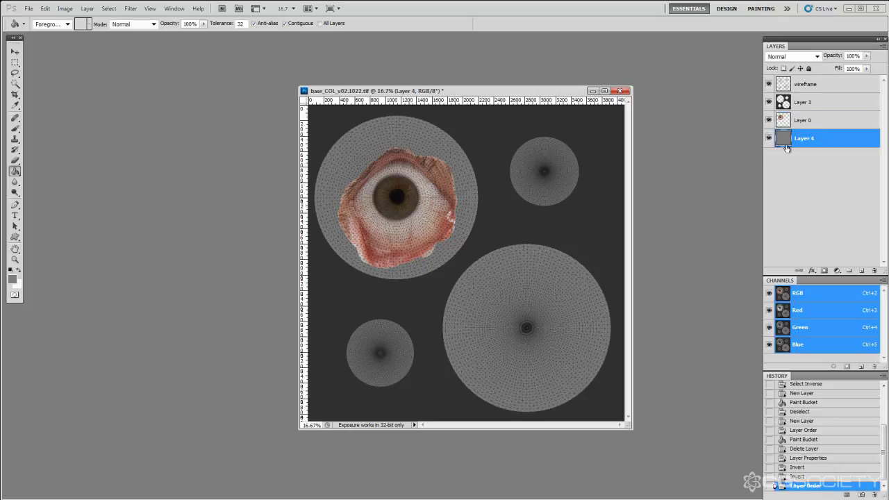
pyautogui.click(779, 124)
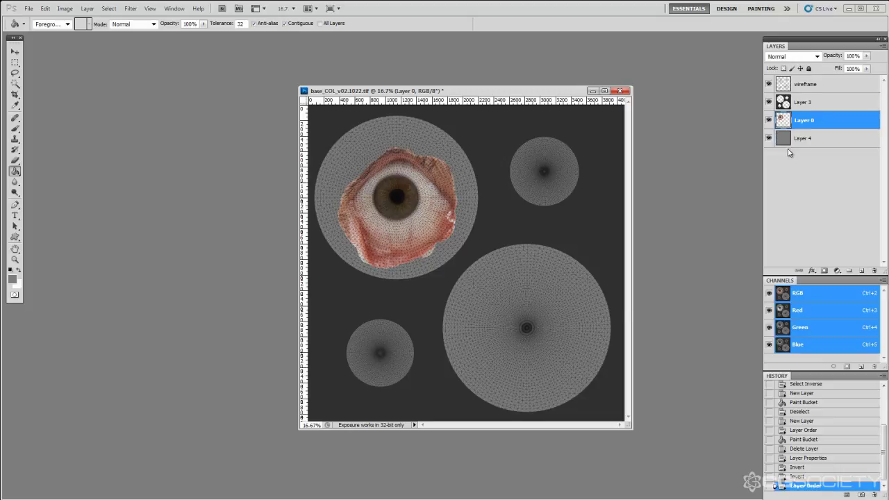
# Rename the dark surround layer as borders and the grey fill layer as base.
pyautogui.click(783, 106)
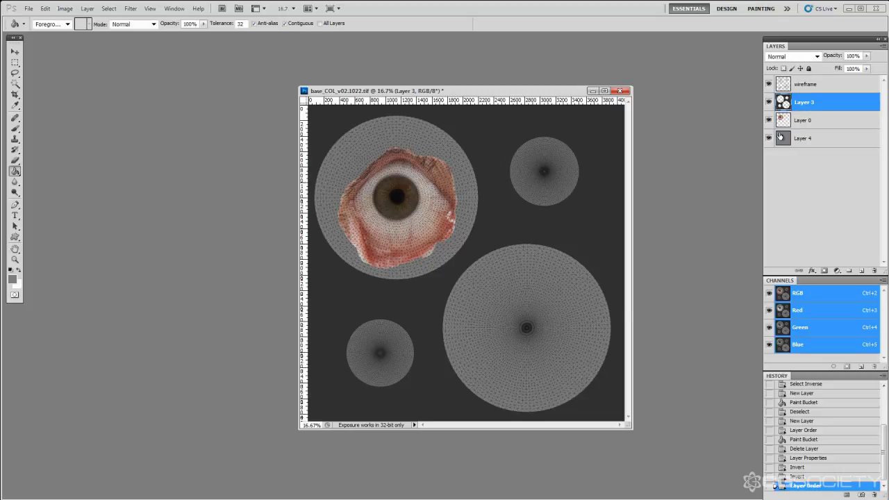
pyautogui.doubleClick(803, 102)
pyautogui.write('borders')
pyautogui.press('Return')
pyautogui.doubleClick(804, 137)
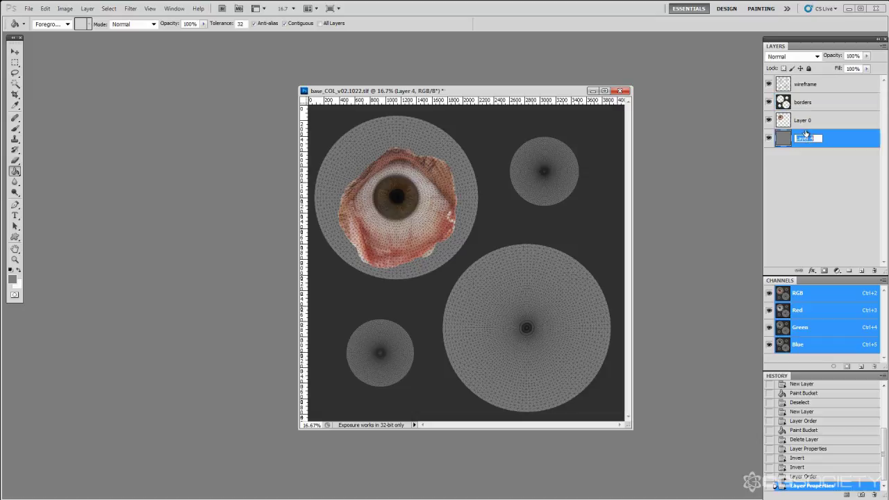
pyautogui.write('base')
pyautogui.press('Return')
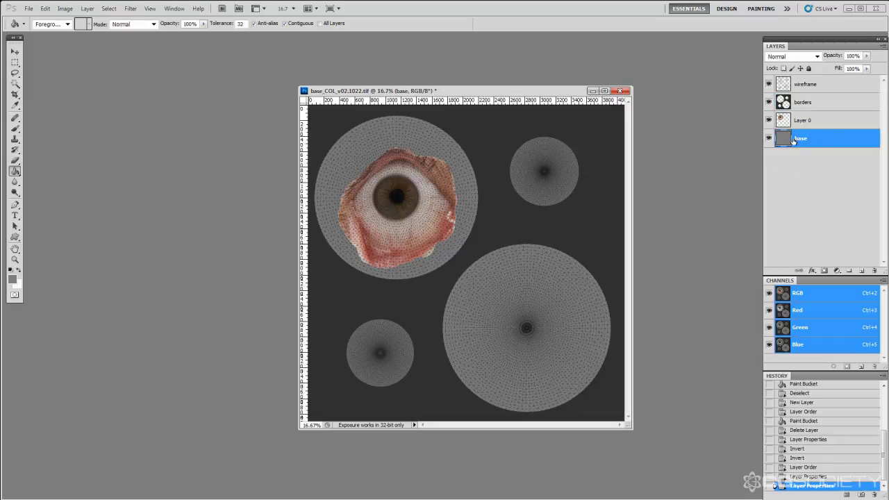
# Make the eye layer active and save the layered document as eyes in Photoshop PSD format in the eyes_WIP folder, with Maximize Compatibility on.
pyautogui.moveTo(489, 91); pyautogui.dragTo(448, 93)
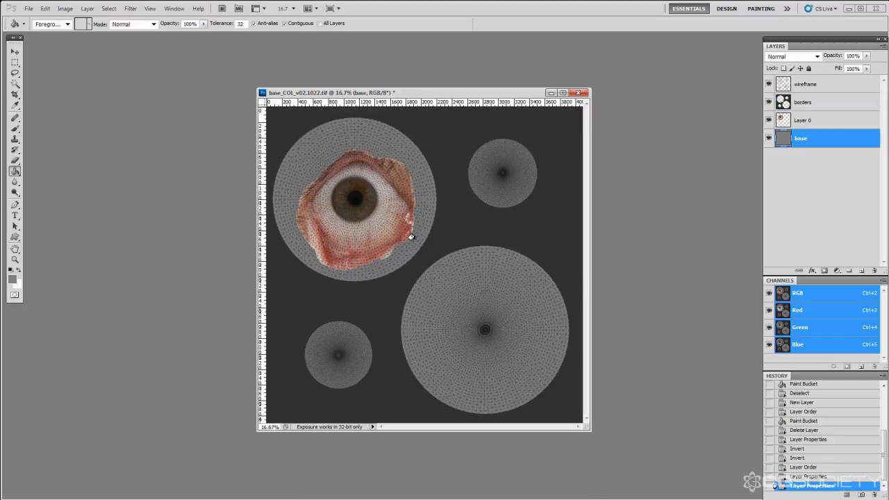
pyautogui.click(803, 122)
pyautogui.hotkey('ctrl', 'shift', 's')
pyautogui.click(418, 352)
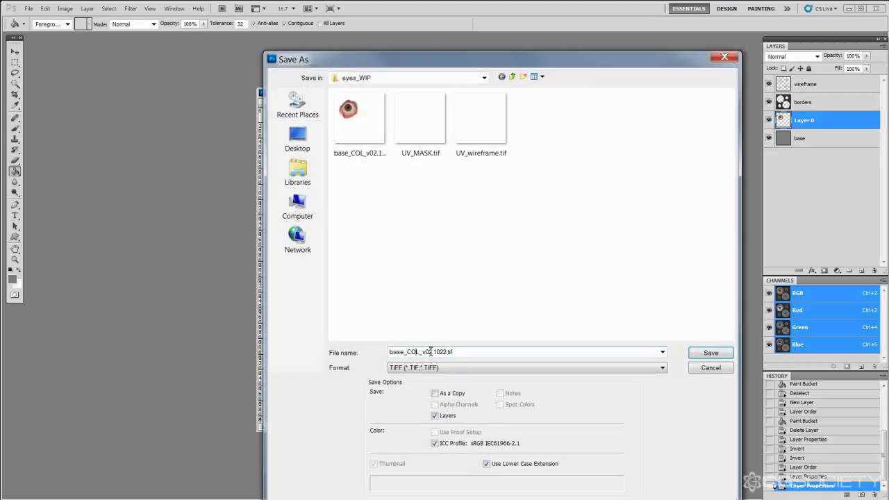
pyautogui.moveTo(431, 352); pyautogui.dragTo(369, 351)
pyautogui.press('Delete')
pyautogui.press('Delete')
pyautogui.press('Delete')
pyautogui.write('eyes')
pyautogui.click(407, 368)
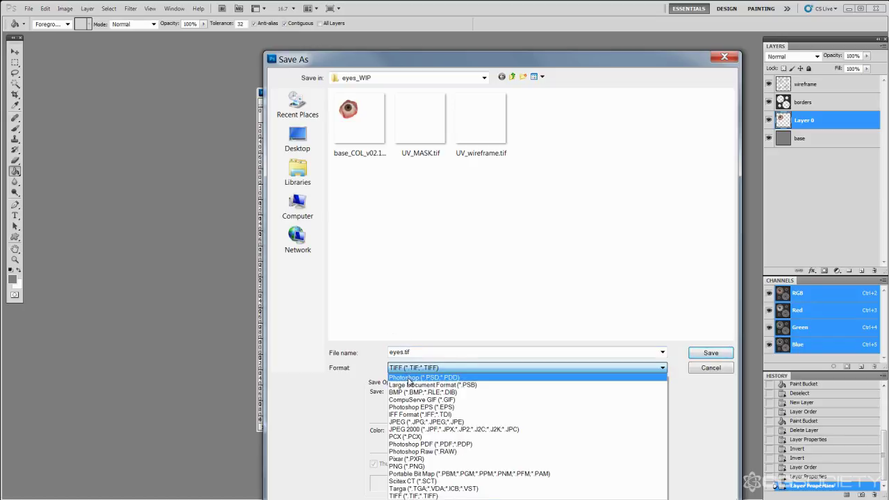
pyautogui.click(410, 379)
pyautogui.click(692, 355)
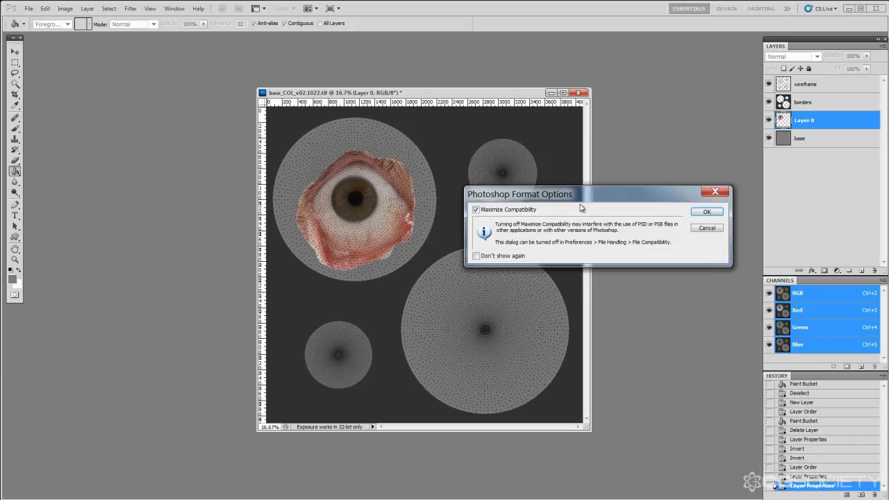
pyautogui.click(698, 214)
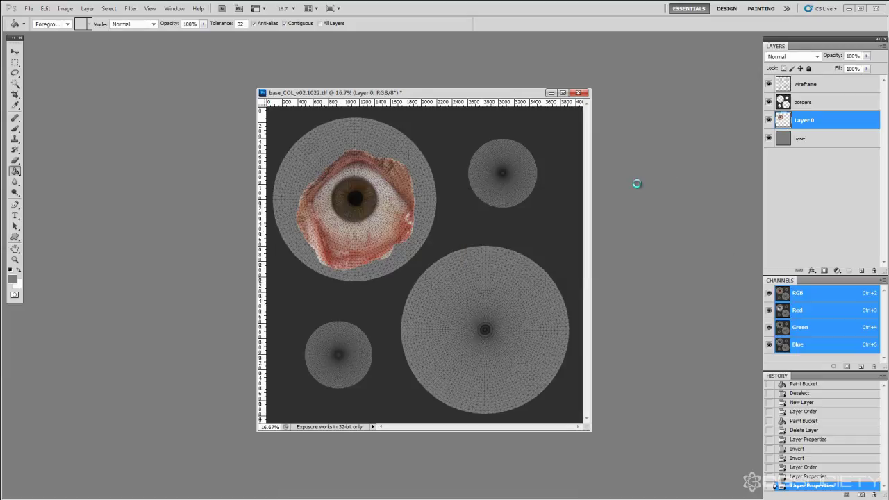
# Hide the wireframe layer and make the eye layer active.
pyautogui.click(782, 86)
pyautogui.click(769, 84)
pyautogui.click(785, 120)
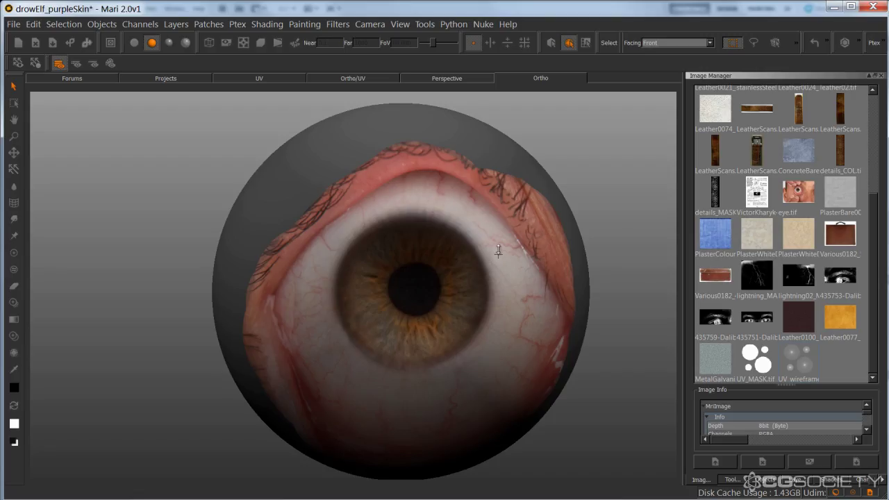
# Switch to Mari, bring both eyeballs into view and apply Show Selected to the patches.
pyautogui.scroll(-5, 497, 281)
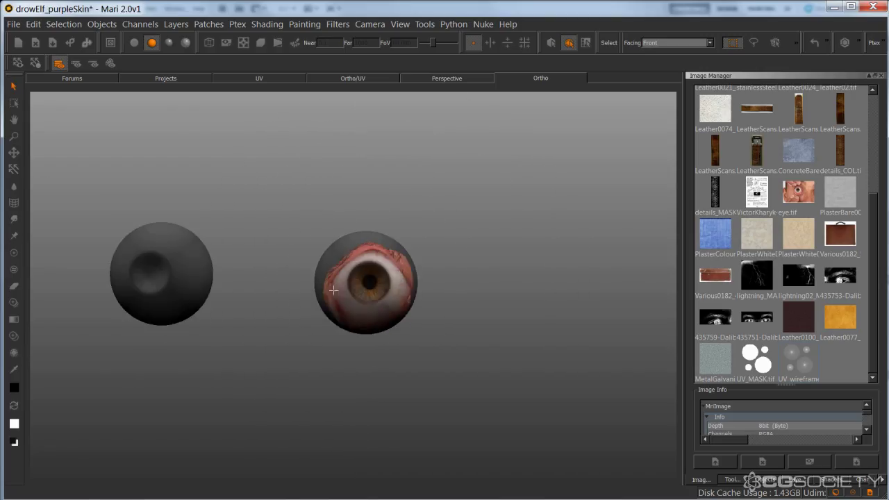
pyautogui.keyDown('alt'); pyautogui.moveTo(369, 291); pyautogui.dragTo(407, 289, button='middle'); pyautogui.keyUp('alt')
pyautogui.keyDown('alt'); pyautogui.moveTo(407, 289); pyautogui.dragTo(396, 290); pyautogui.keyUp('alt')
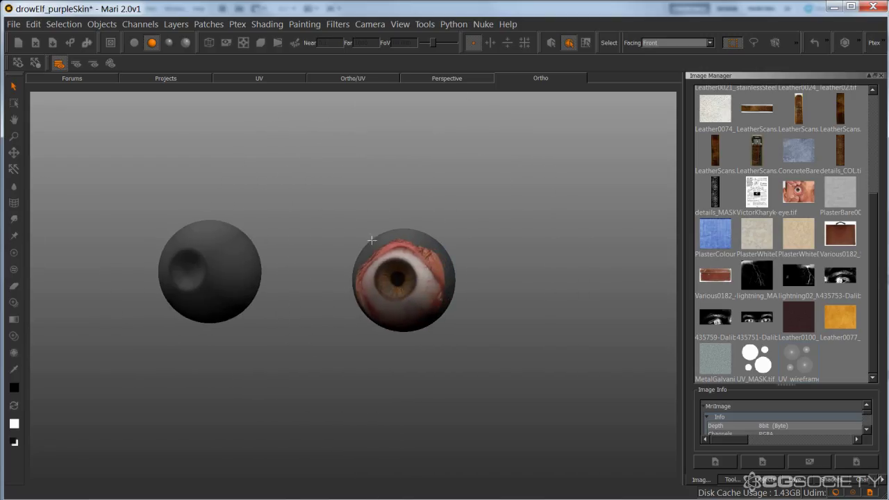
pyautogui.rightClick(329, 198)
pyautogui.moveTo(387, 256)
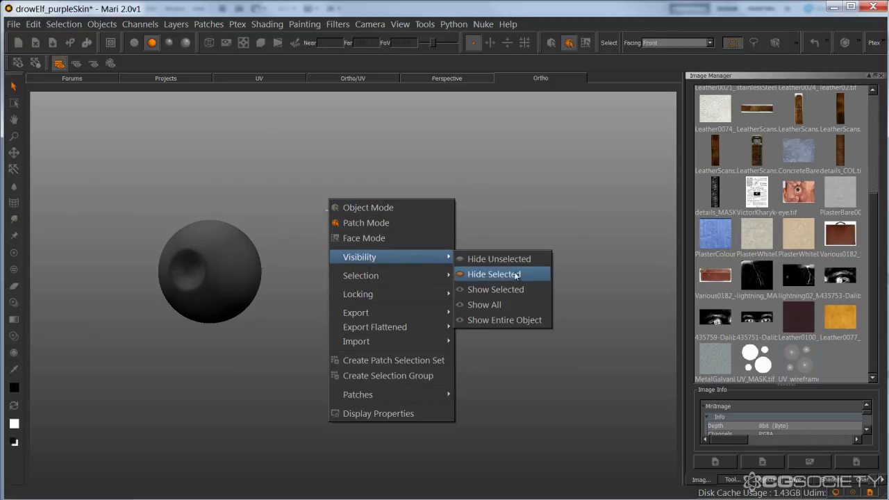
pyautogui.click(520, 289)
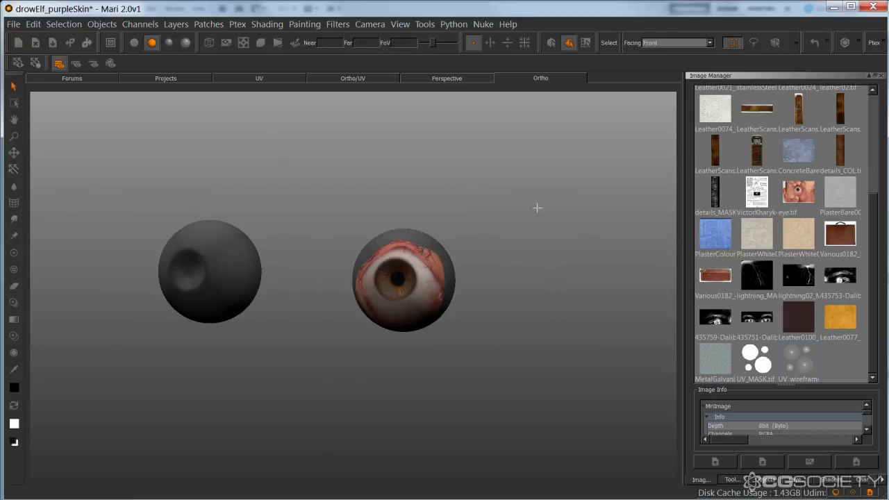
# Examine the eyeballs from several angles and distances.
pyautogui.keyDown('alt'); pyautogui.moveTo(396, 274); pyautogui.dragTo(425, 271); pyautogui.keyUp('alt')
pyautogui.keyDown('alt'); pyautogui.moveTo(425, 271); pyautogui.dragTo(481, 286, button='middle'); pyautogui.keyUp('alt')
pyautogui.keyDown('alt'); pyautogui.moveTo(480, 285); pyautogui.dragTo(468, 291); pyautogui.keyUp('alt')
pyautogui.keyDown('alt'); pyautogui.moveTo(469, 290); pyautogui.dragTo(483, 300, button='right'); pyautogui.keyUp('alt')
pyautogui.keyDown('alt'); pyautogui.moveTo(484, 300); pyautogui.dragTo(455, 296, button='middle'); pyautogui.keyUp('alt')
pyautogui.keyDown('alt'); pyautogui.moveTo(455, 296); pyautogui.dragTo(494, 345); pyautogui.keyUp('alt')
pyautogui.keyDown('alt'); pyautogui.moveTo(437, 303); pyautogui.dragTo(462, 320); pyautogui.keyUp('alt')
pyautogui.keyDown('alt'); pyautogui.moveTo(462, 320); pyautogui.dragTo(467, 324); pyautogui.keyUp('alt')
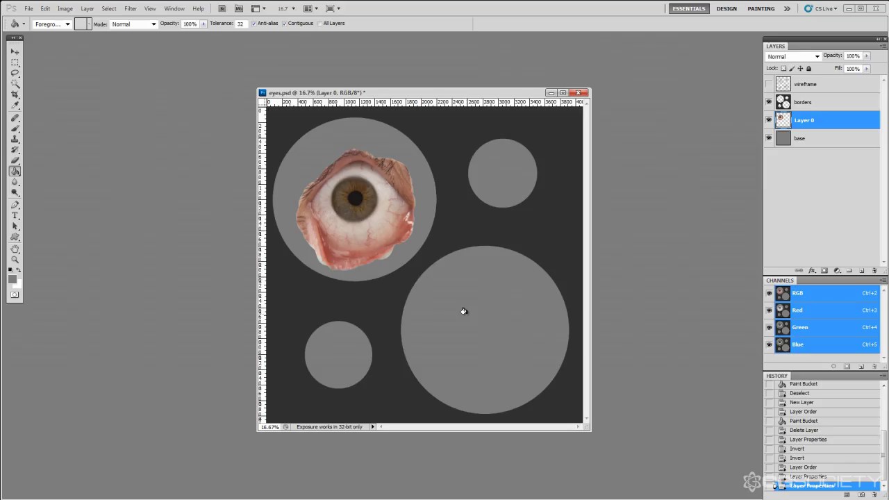
# Switch back to Photoshop and reposition the eyes.psd document window.
pyautogui.moveTo(477, 96); pyautogui.dragTo(434, 98)
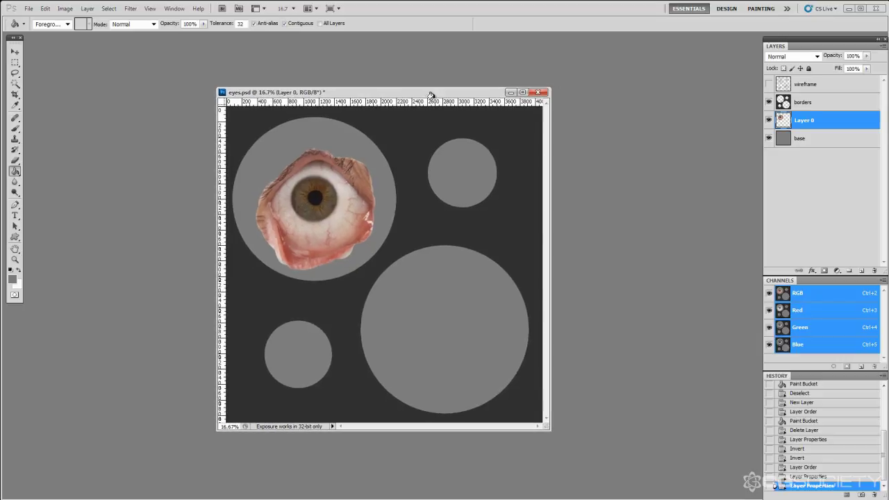